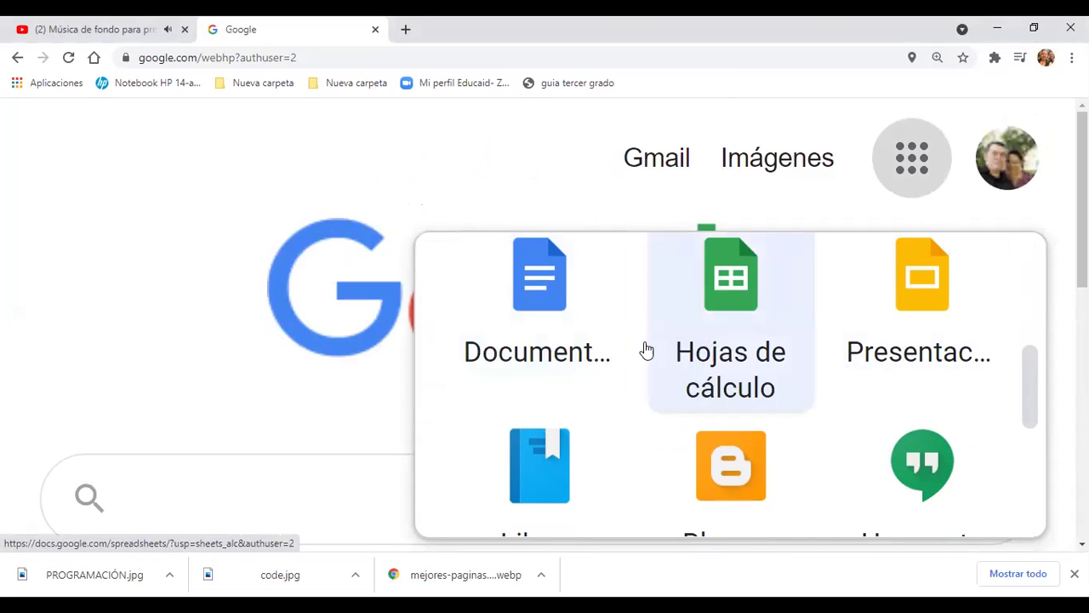
- Open Google Docs from the list of Google apps
scroll(584, 389, up, 1)
scroll(758, 402, down, 1)
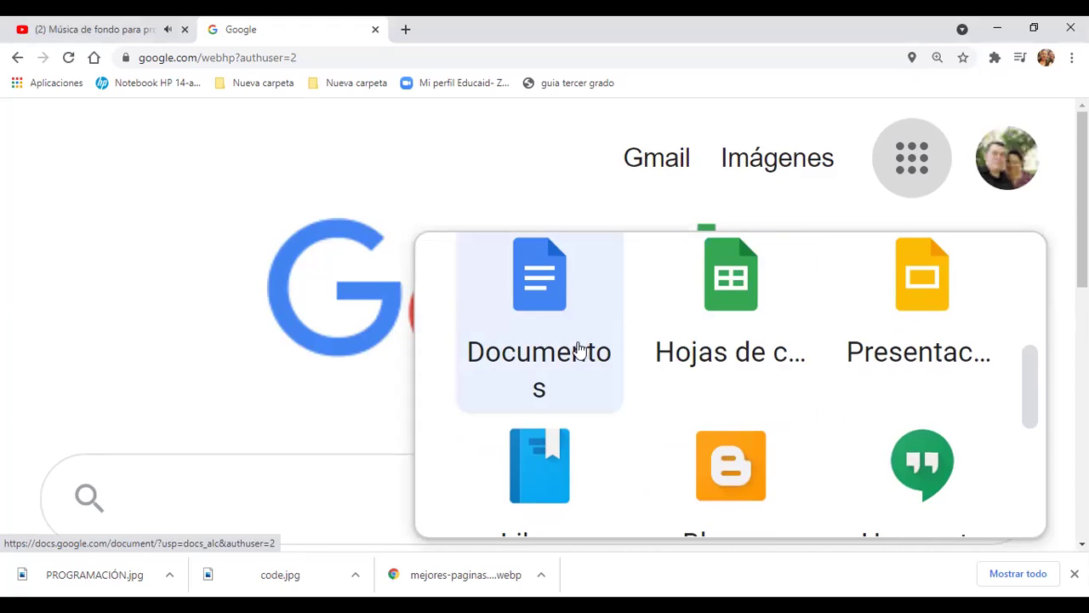
click(556, 303)
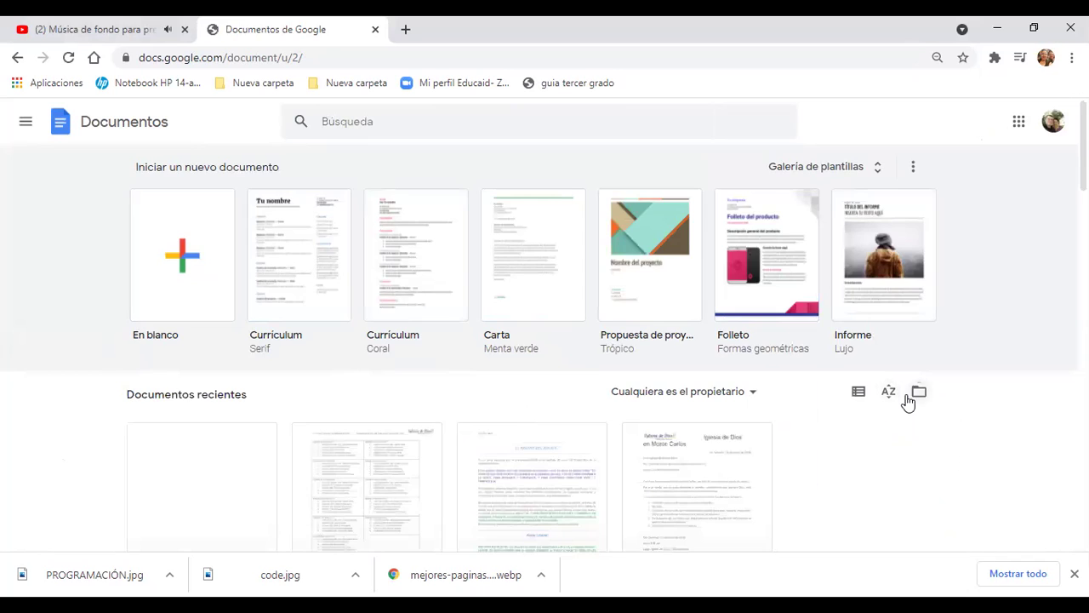
- Look through the recent documents, from the newest to the oldest files, and return to the start of the list
scroll(909, 397, down, 2)
scroll(907, 401, up, 2)
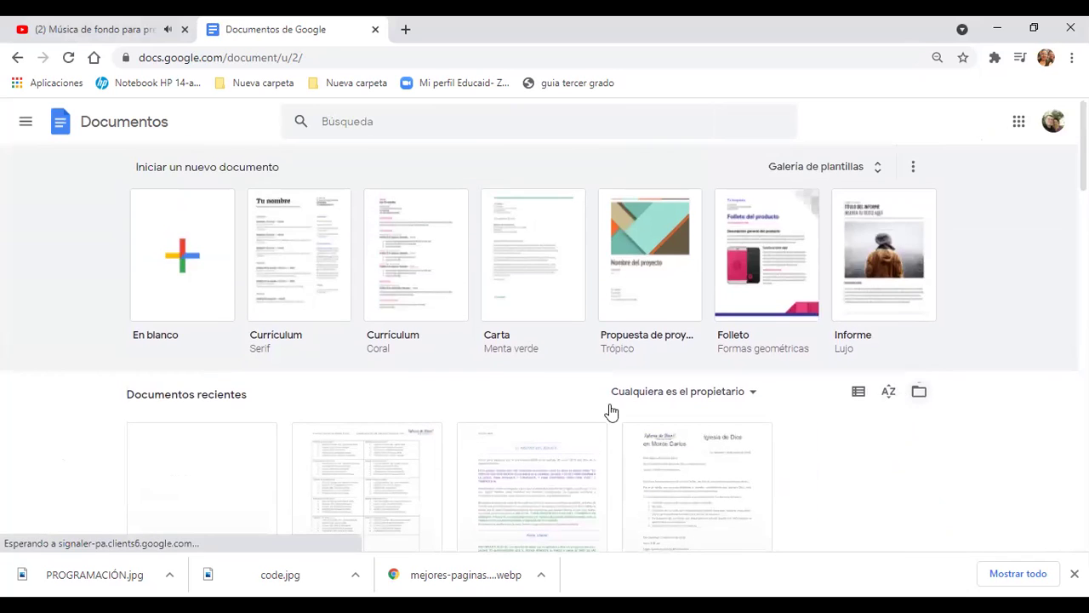
scroll(885, 378, down, 4)
scroll(888, 378, down, 6)
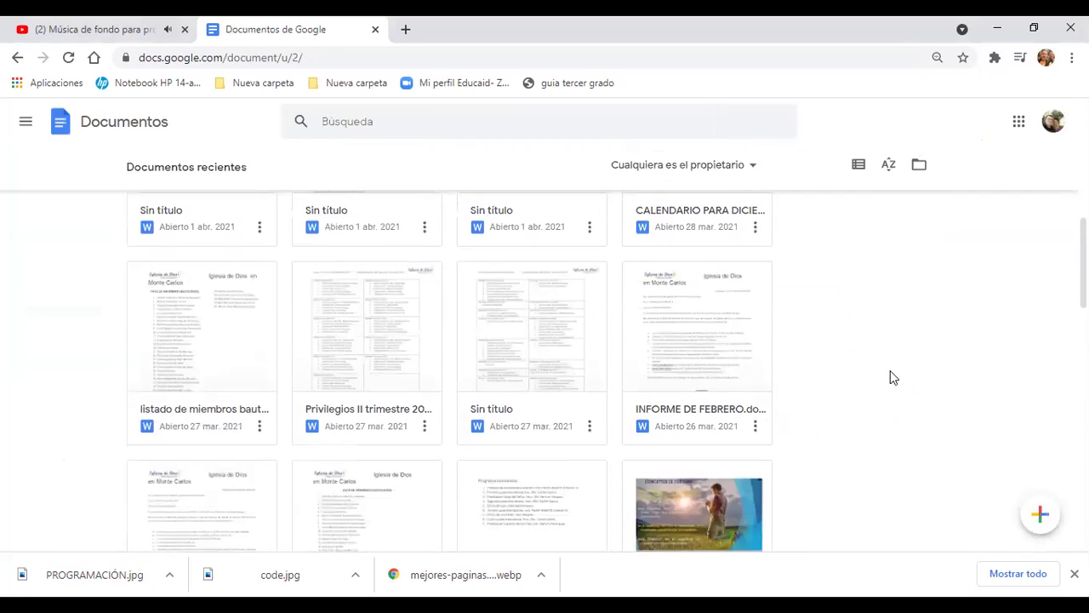
scroll(887, 377, down, 4)
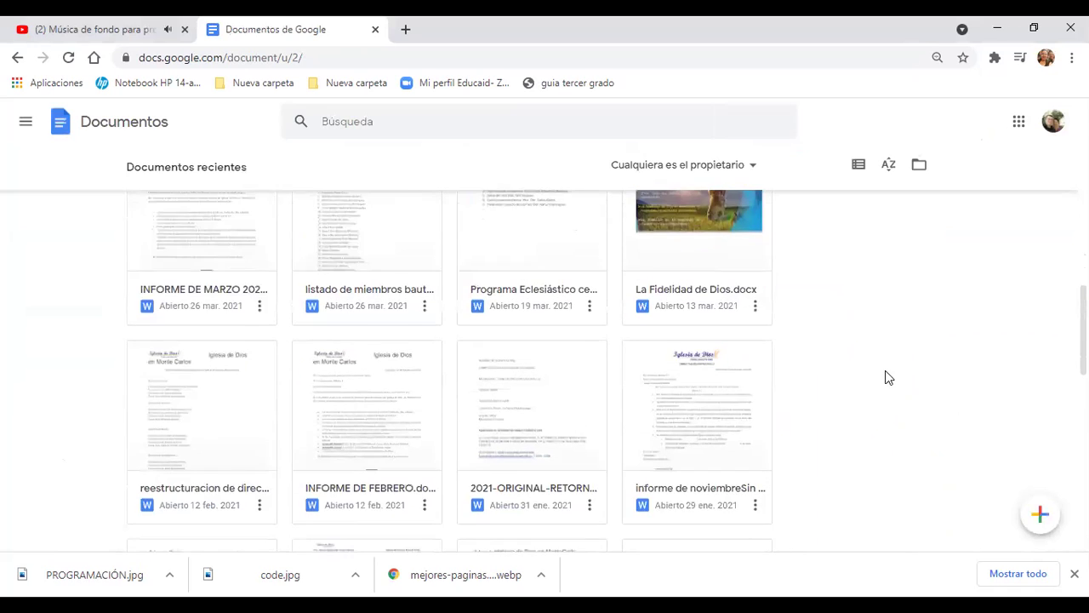
scroll(884, 378, down, 1)
scroll(884, 378, up, 5)
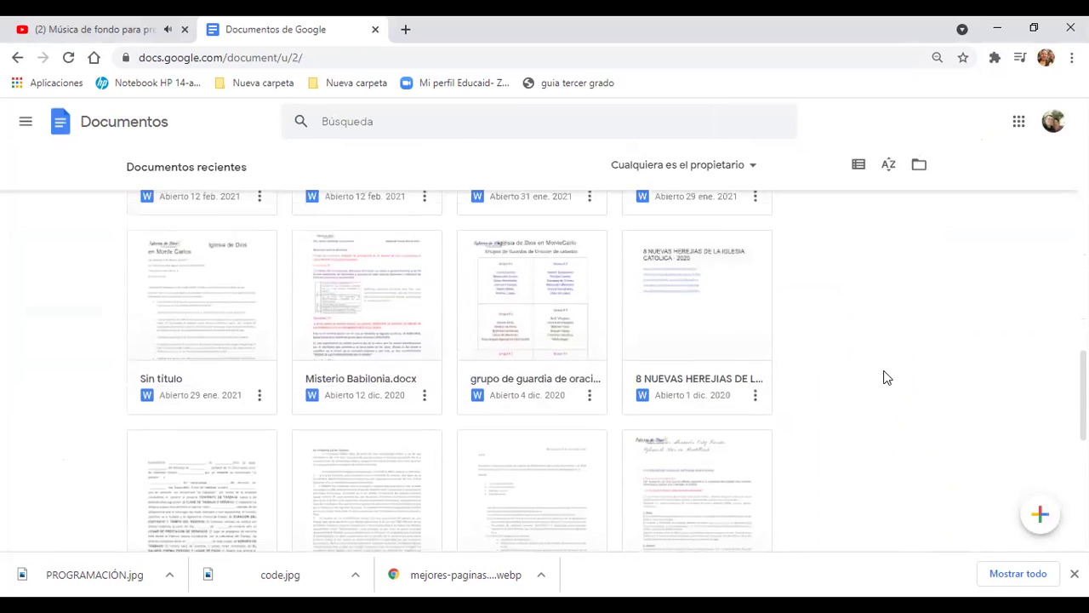
scroll(885, 377, up, 2)
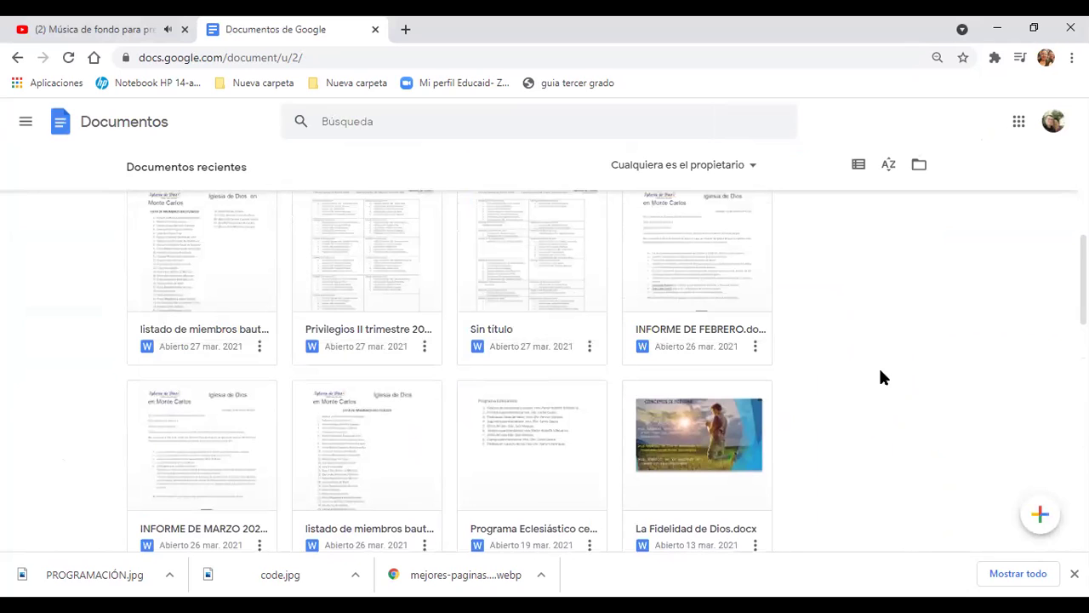
scroll(881, 376, up, 8)
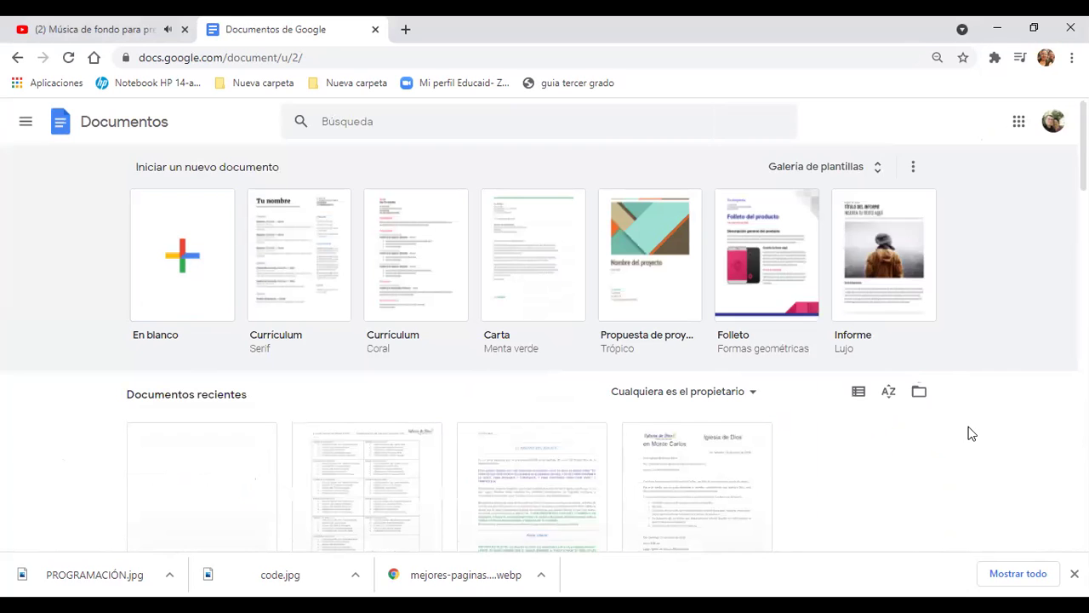
scroll(972, 433, down, 6)
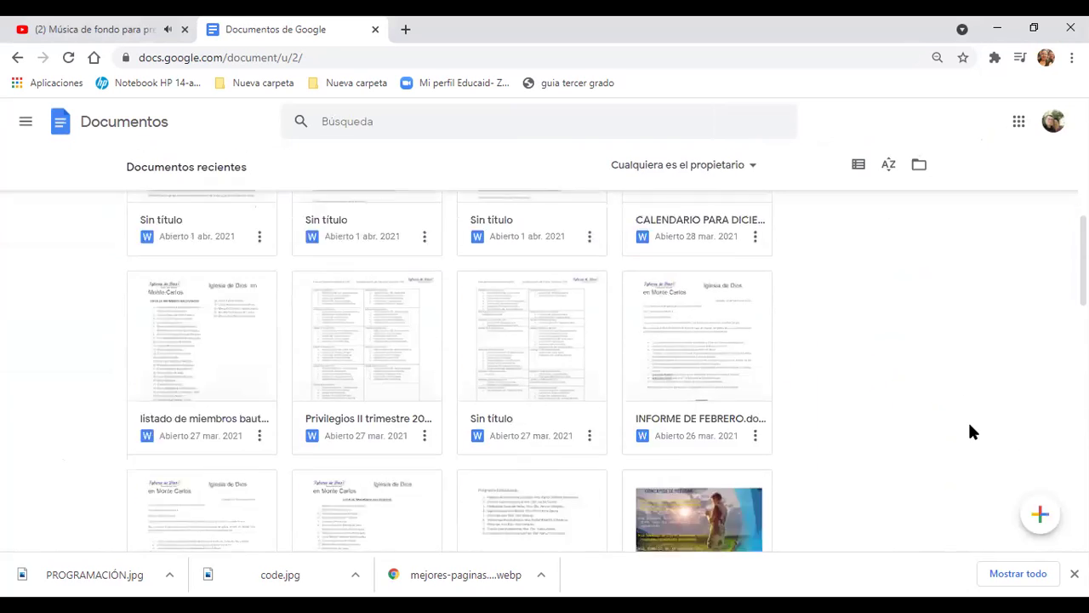
scroll(972, 431, down, 2)
scroll(972, 432, down, 3)
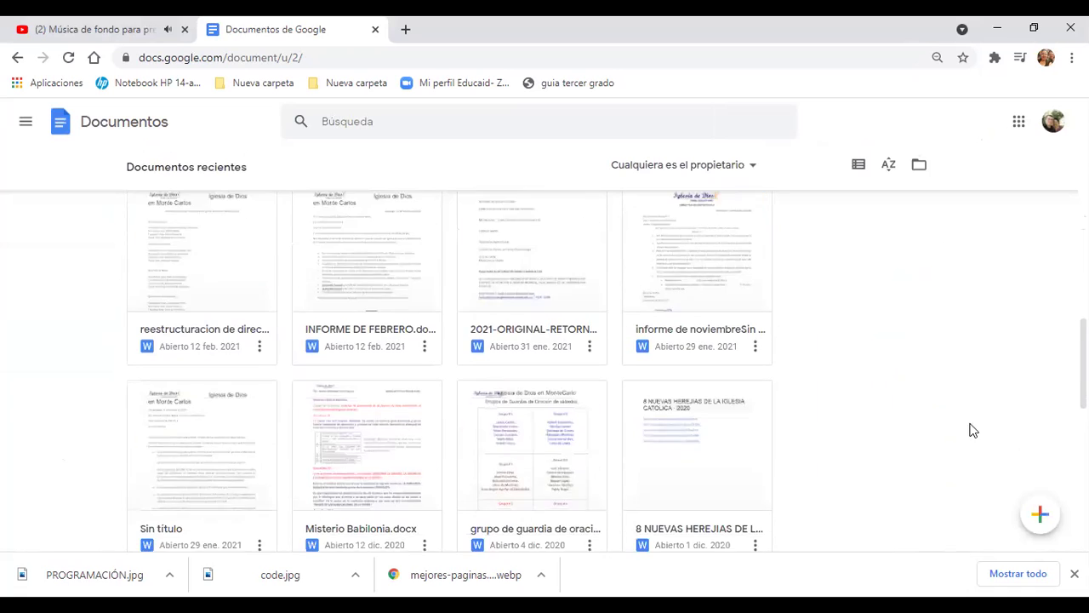
scroll(972, 429, down, 2)
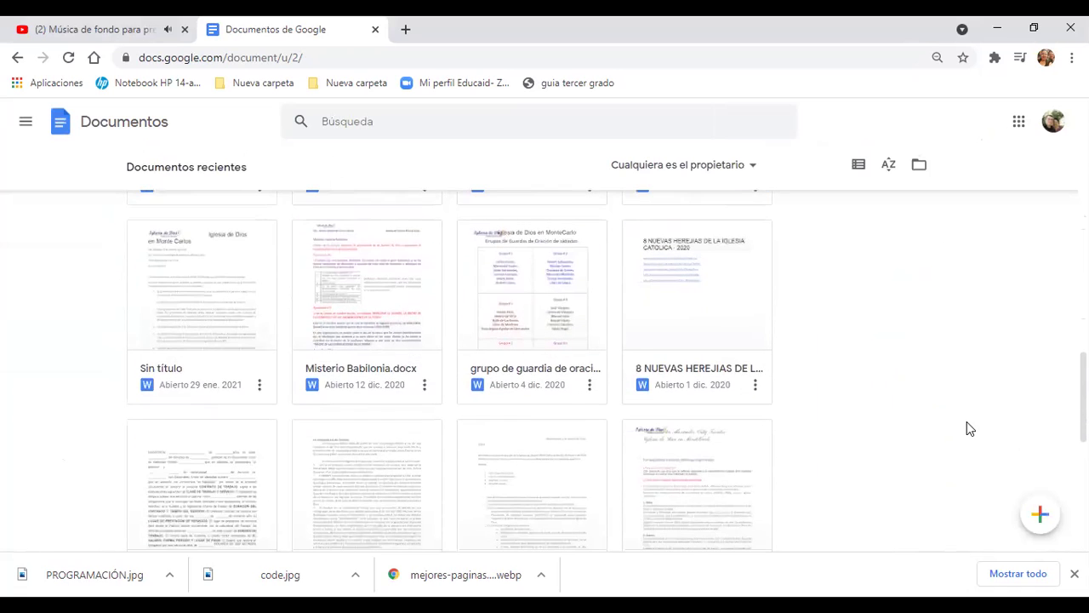
scroll(966, 422, down, 5)
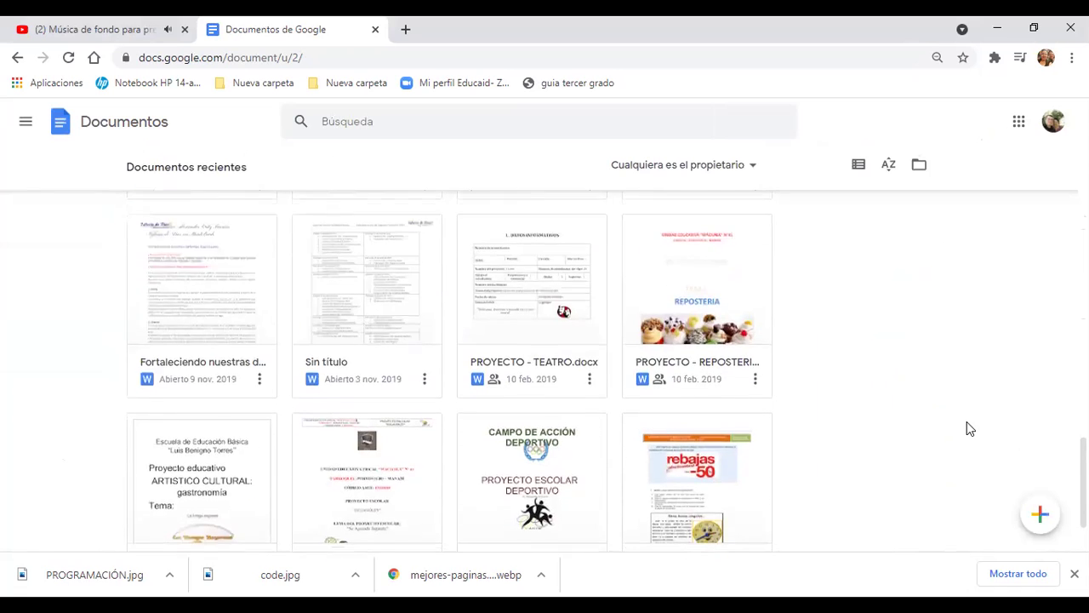
scroll(966, 422, down, 2)
scroll(964, 425, up, 15)
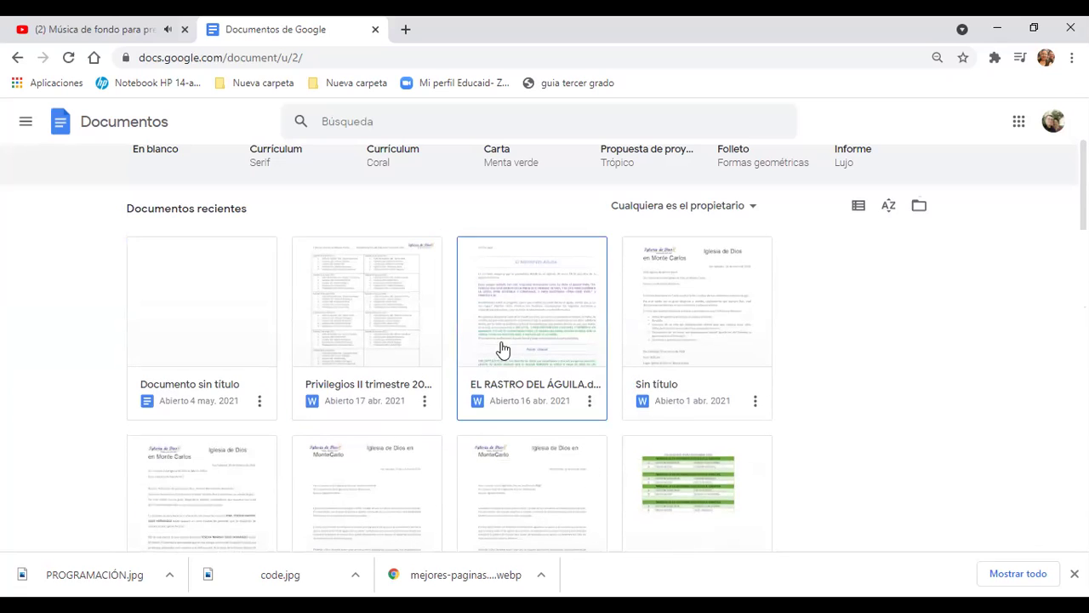
- Open the document "Privilegios II trimestre 2021" and review its schedule table and the available file commands
click(372, 330)
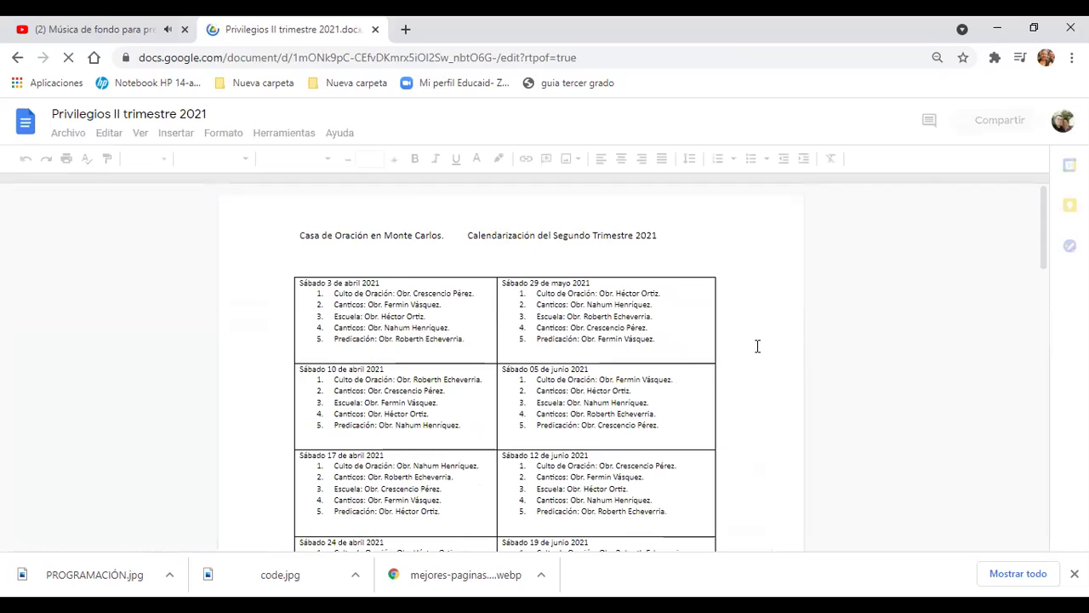
scroll(757, 346, down, 12)
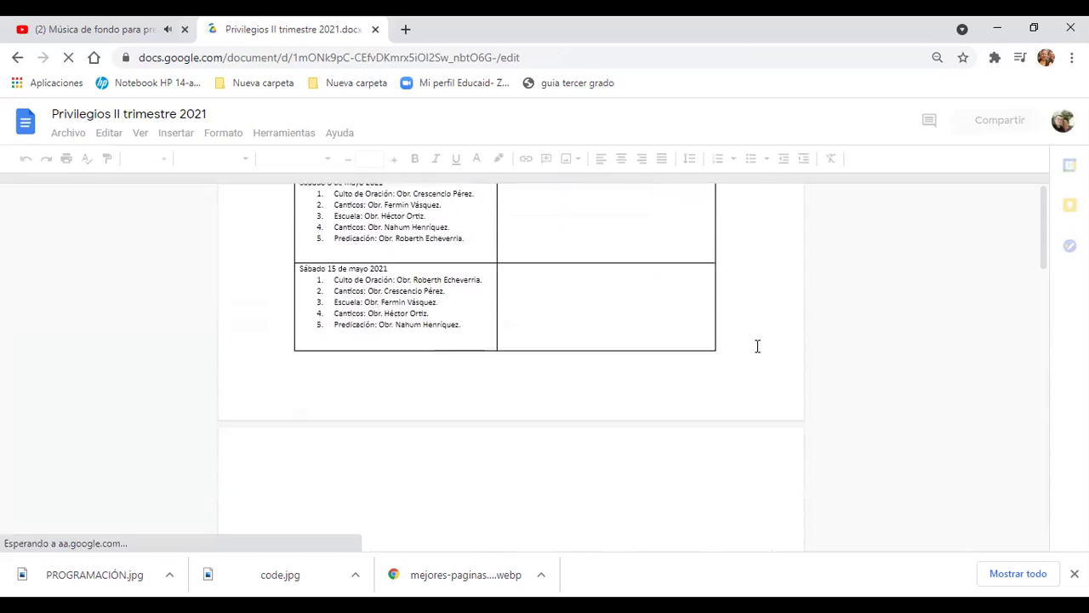
click(75, 135)
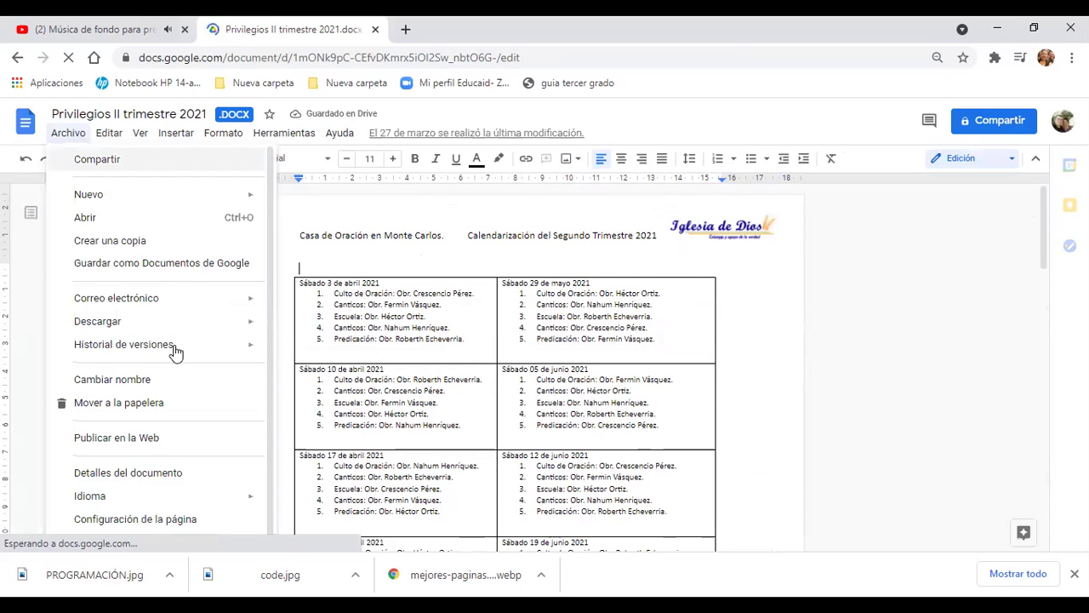
scroll(926, 323, down, 5)
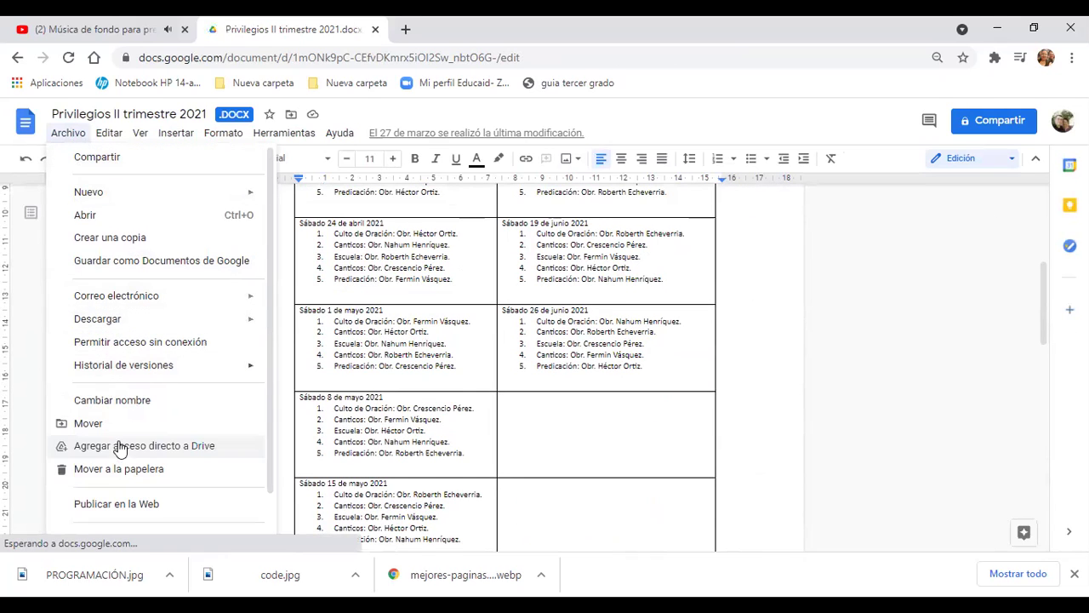
mouse_move(102, 320)
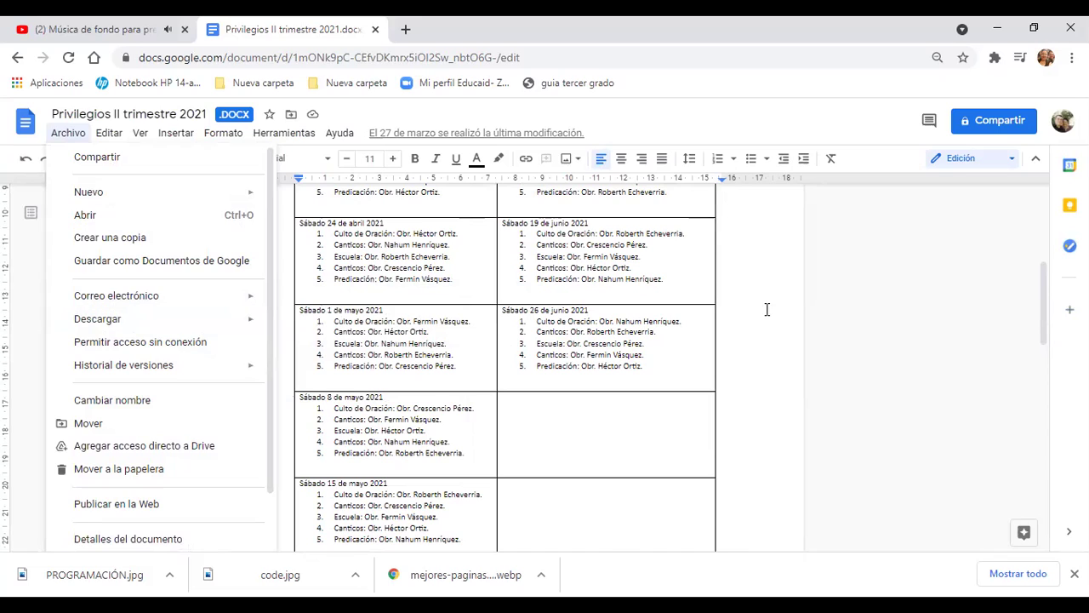
- Return to the Docs home page and create a new blank document
click(17, 57)
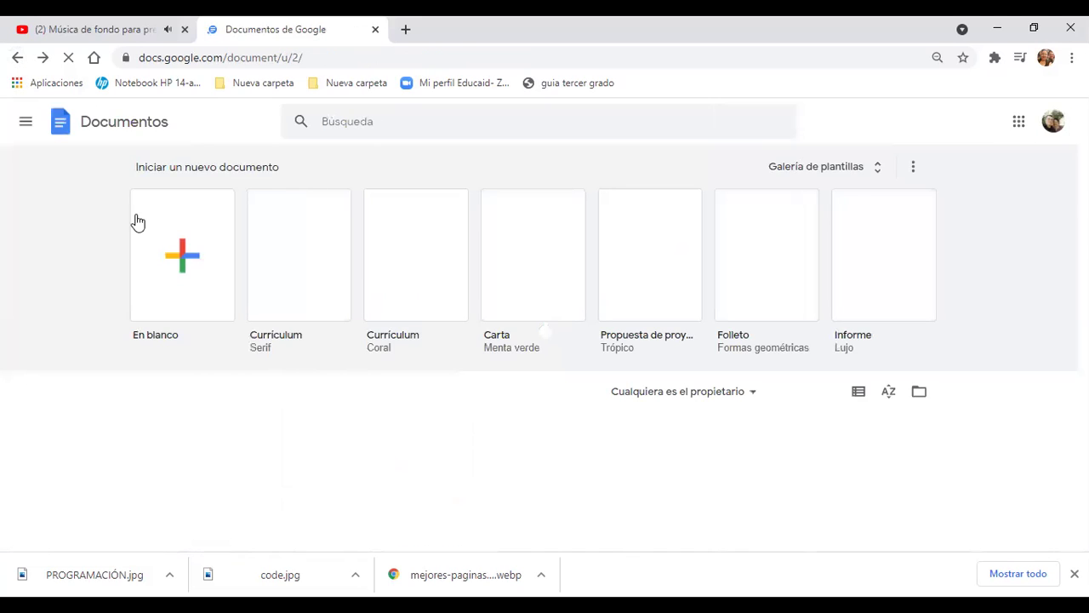
scroll(107, 268, down, 2)
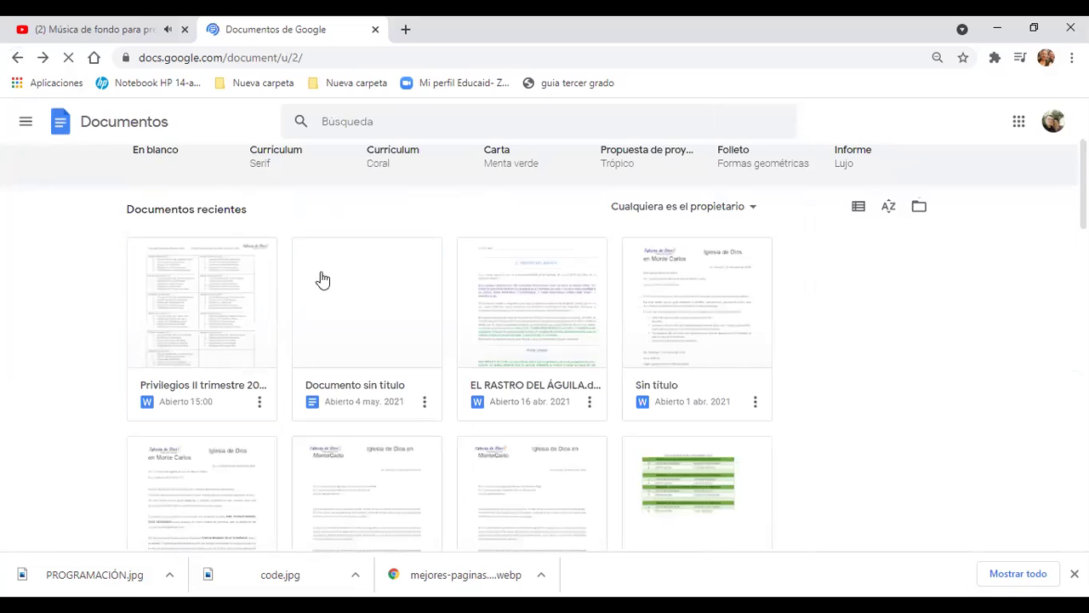
scroll(279, 278, up, 2)
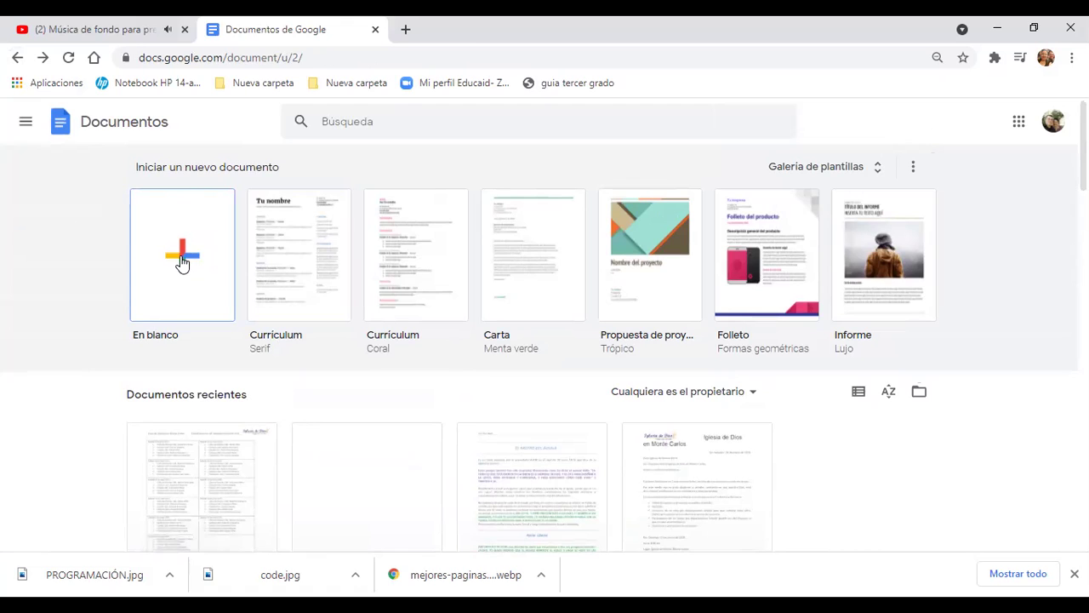
click(181, 263)
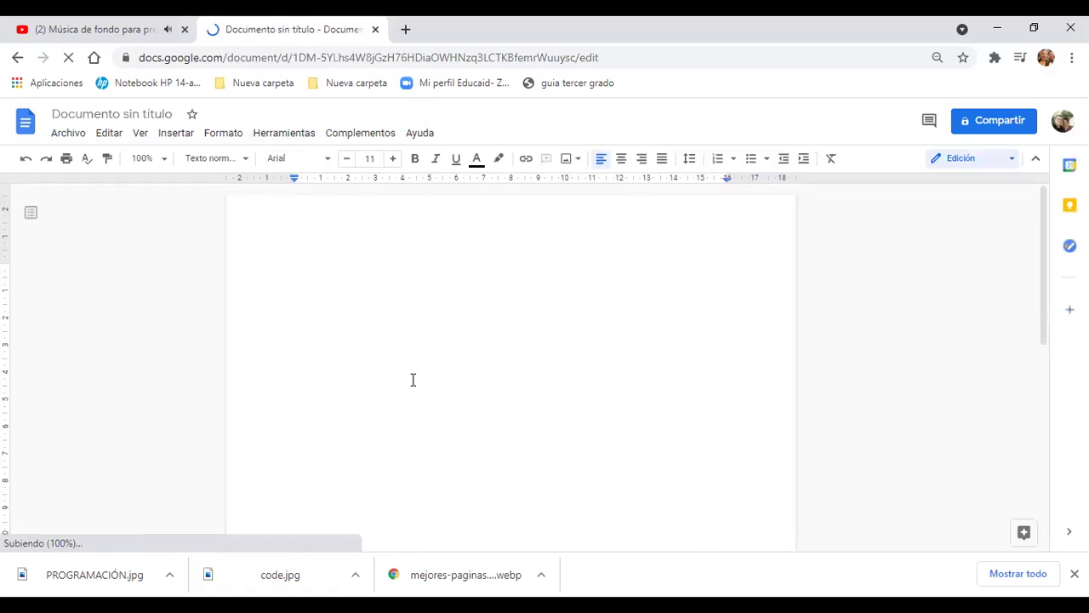
- Activate the voice typing tool (Dictado por voz) in the blank document
click(291, 139)
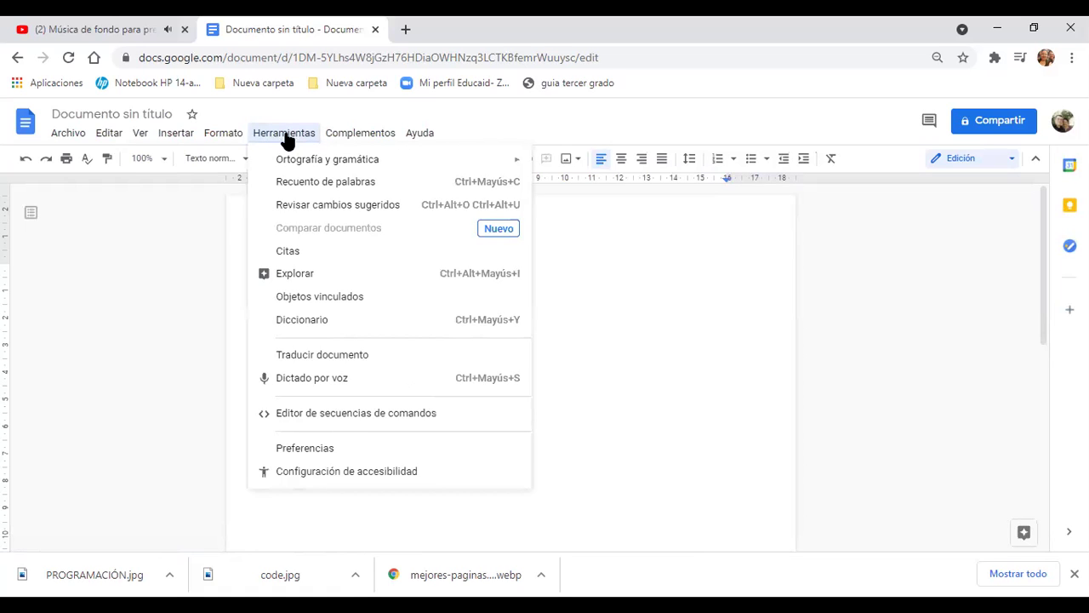
click(672, 290)
key(ctrl+minus)
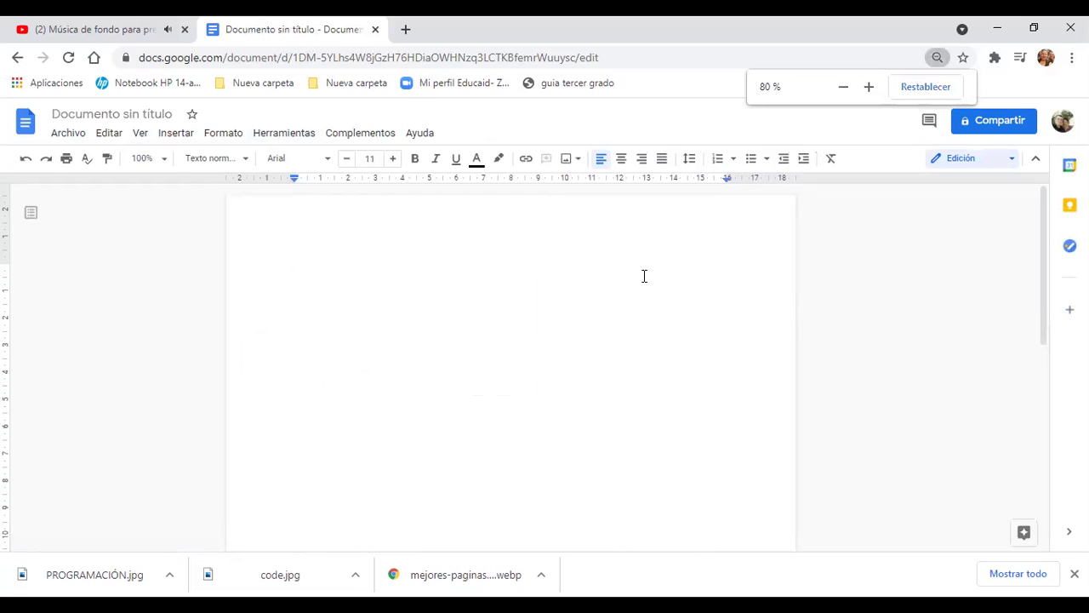
key(ctrl+plus)
key(ctrl+plus)
key(ctrl+plus)
key(ctrl+plus)
key(ctrl+plus)
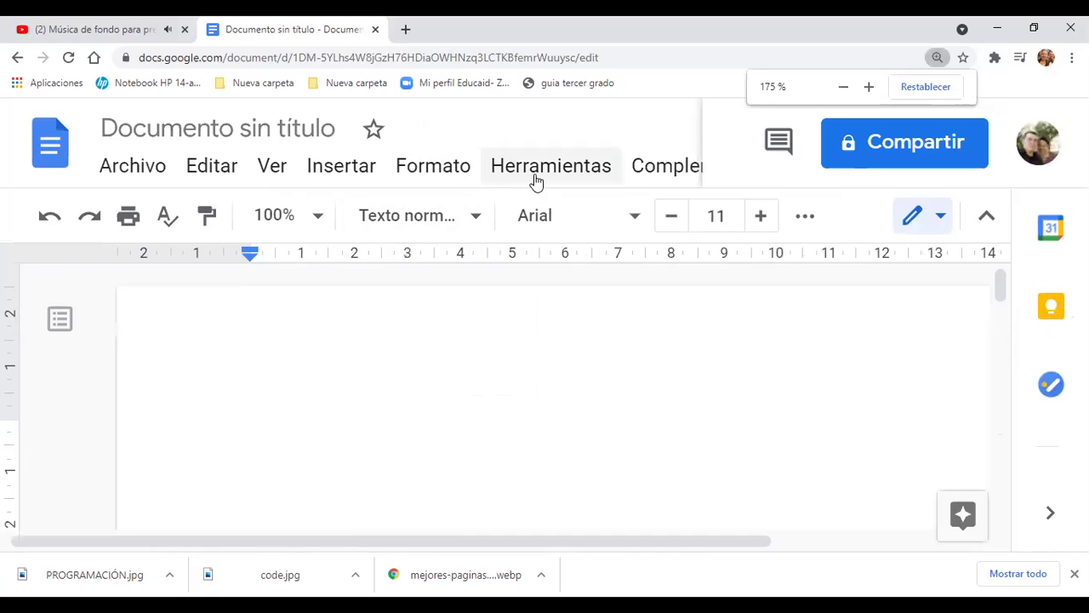
click(534, 170)
scroll(711, 337, down, 1)
scroll(714, 341, down, 2)
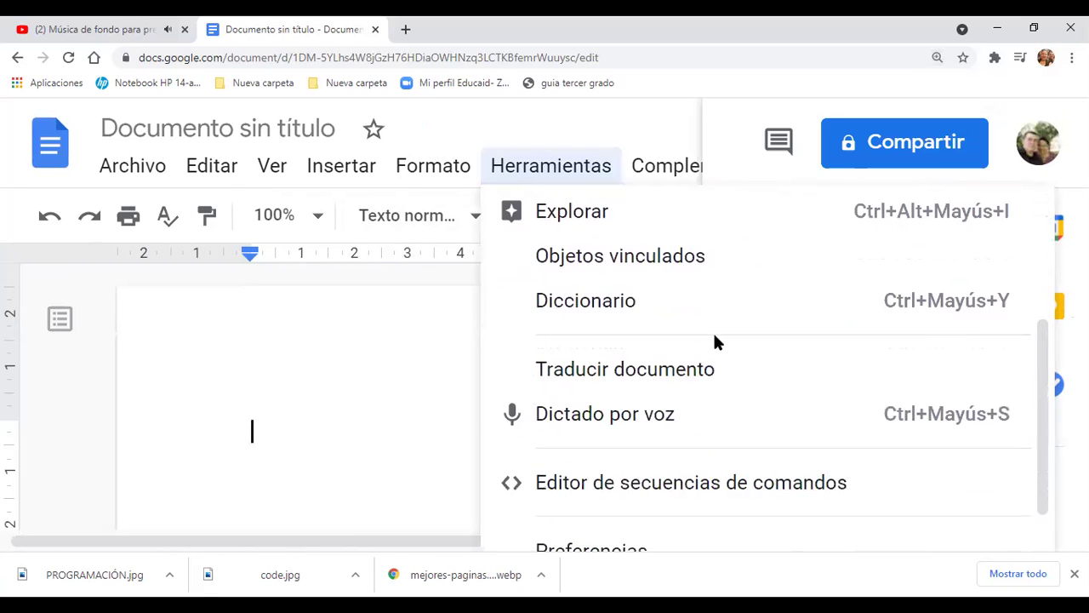
click(623, 412)
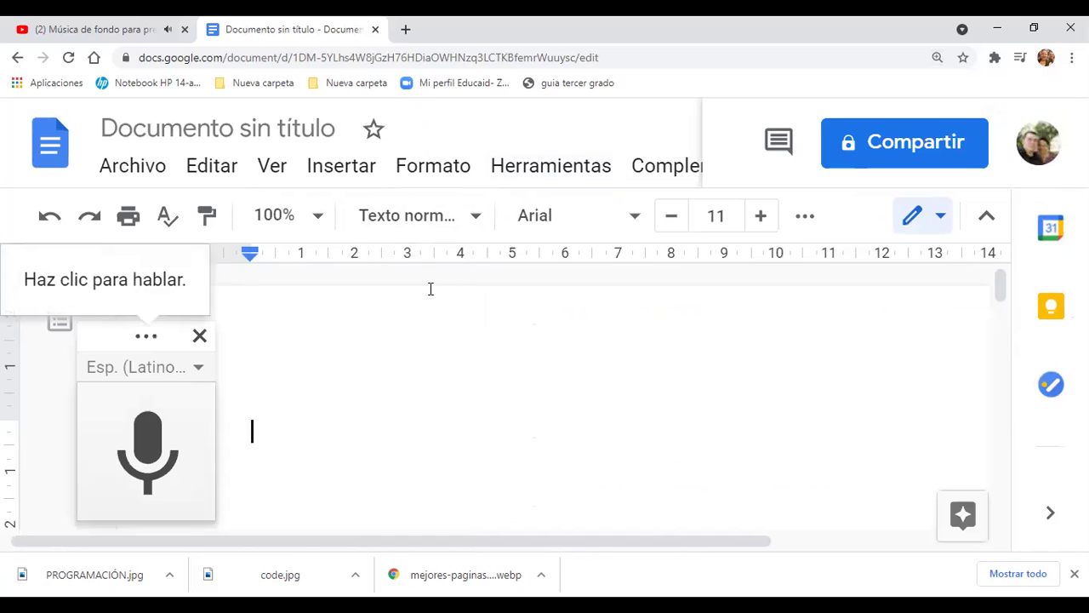
- Start dictation in Latin American Spanish and allow docs.google.com to use the microphone
key(ctrl+minus)
key(ctrl+minus)
key(ctrl+minus)
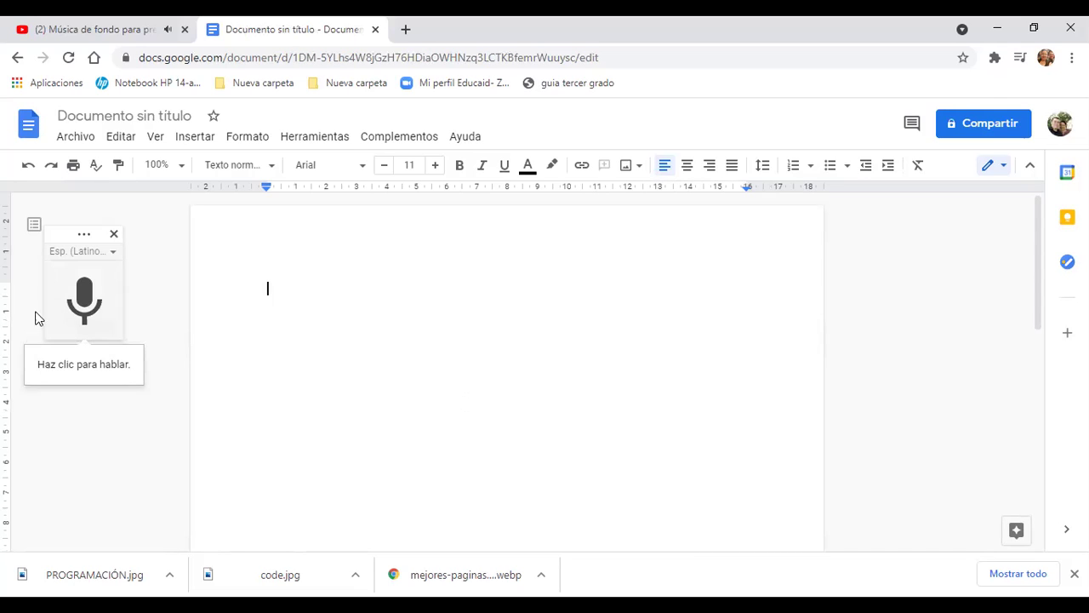
click(83, 307)
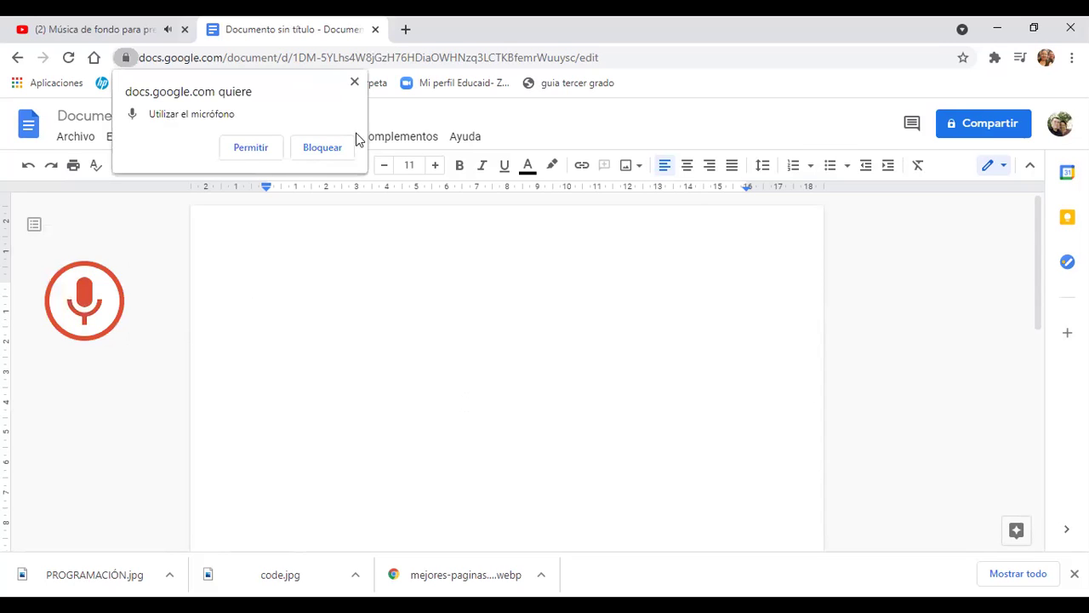
click(249, 148)
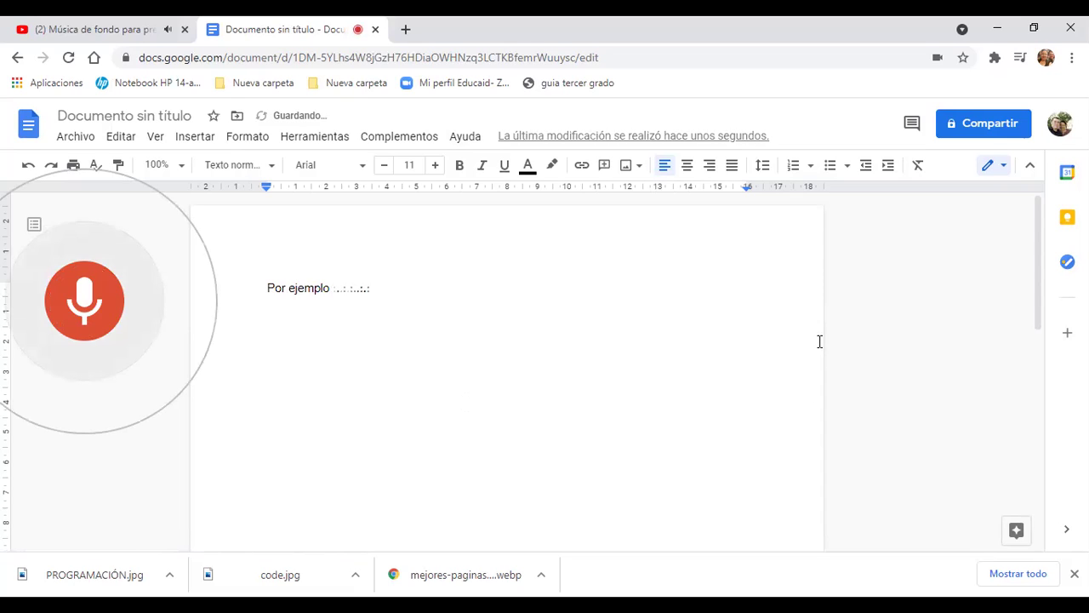
- Erase the test text "Por ejemplo" and dictate a greeting paragraph beginning "buenas tardes jóvenes del complejo educativo cantón los planes"
key(BackSpace)
key(BackSpace)
key(BackSpace)
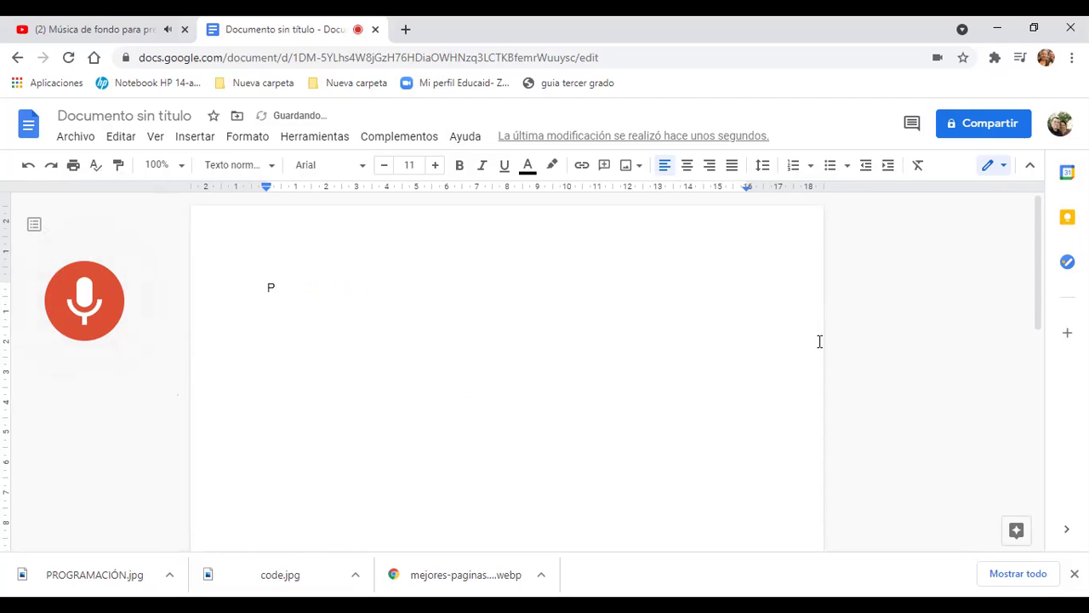
key(BackSpace)
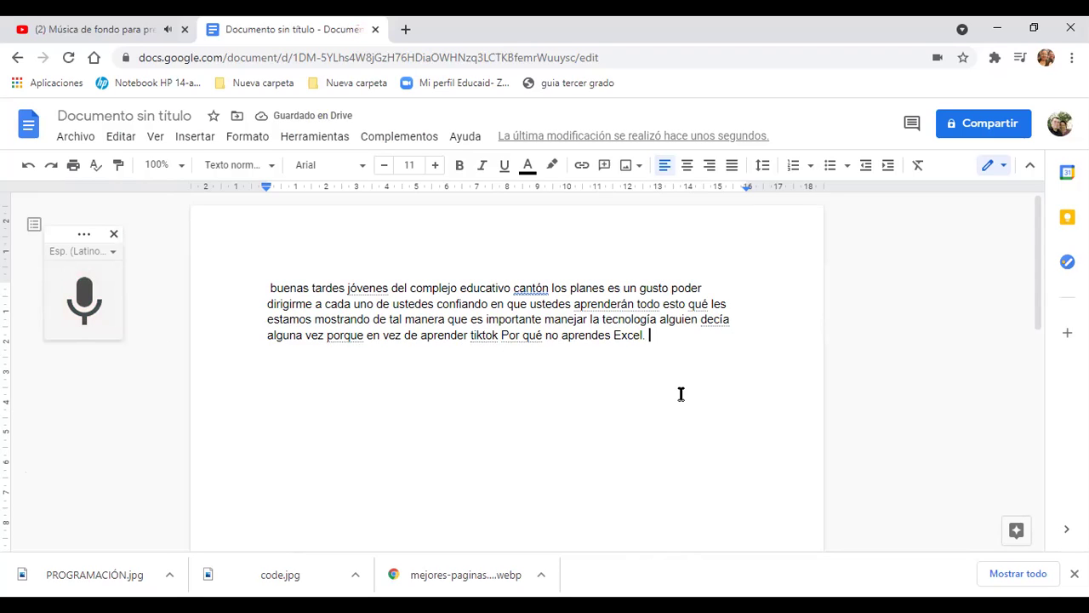
- Check the spelling suggestion for the word "cantón" in the dictated paragraph and dismiss it without applying it
right_click(536, 289)
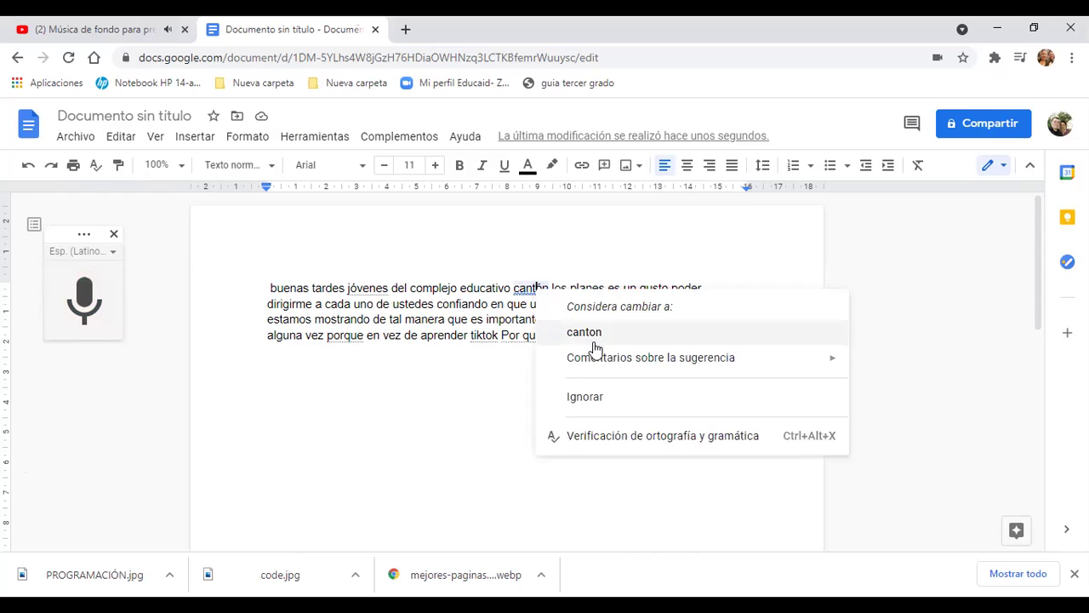
click(445, 377)
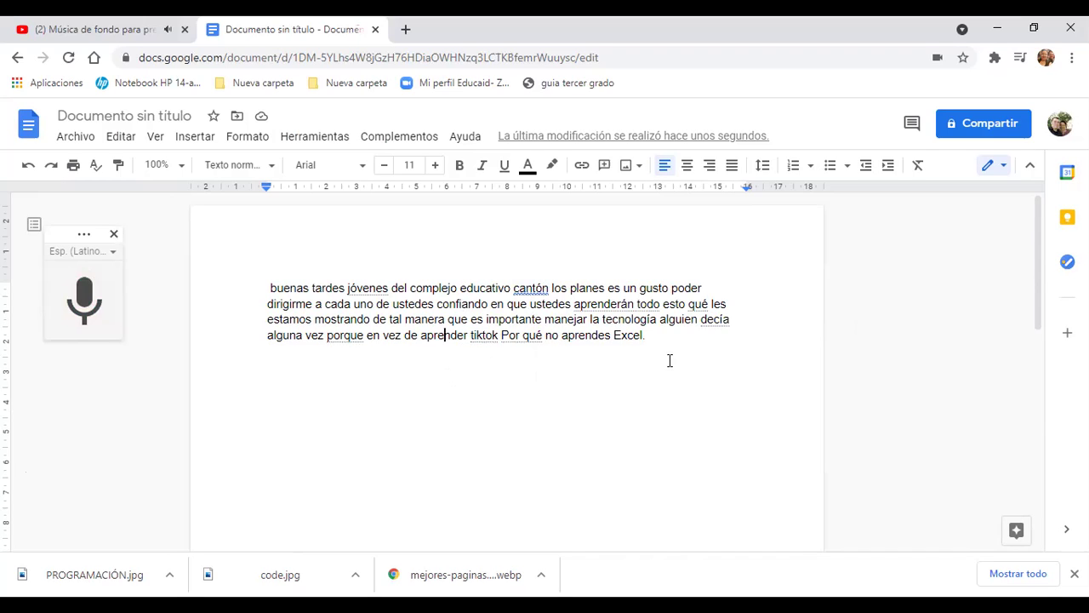
- Close the voice typing tool and delete the whole dictated paragraph
click(114, 239)
drag(652, 335, 244, 289)
key(BackSpace)
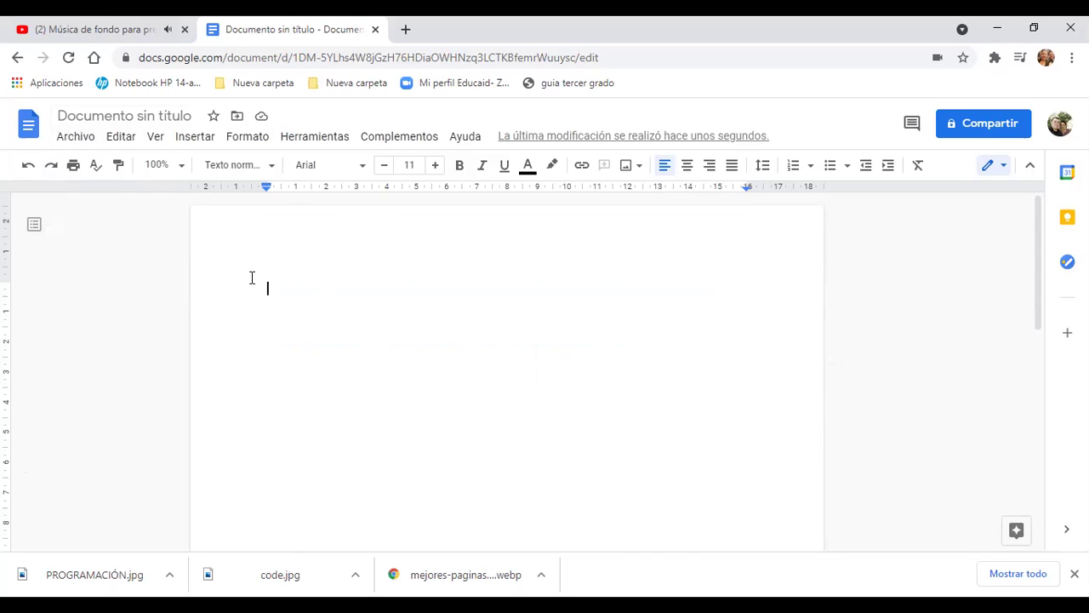
- Write "hola buenas tardes," on the first line and format it in the Caveat font at size 14
text(hola bue)
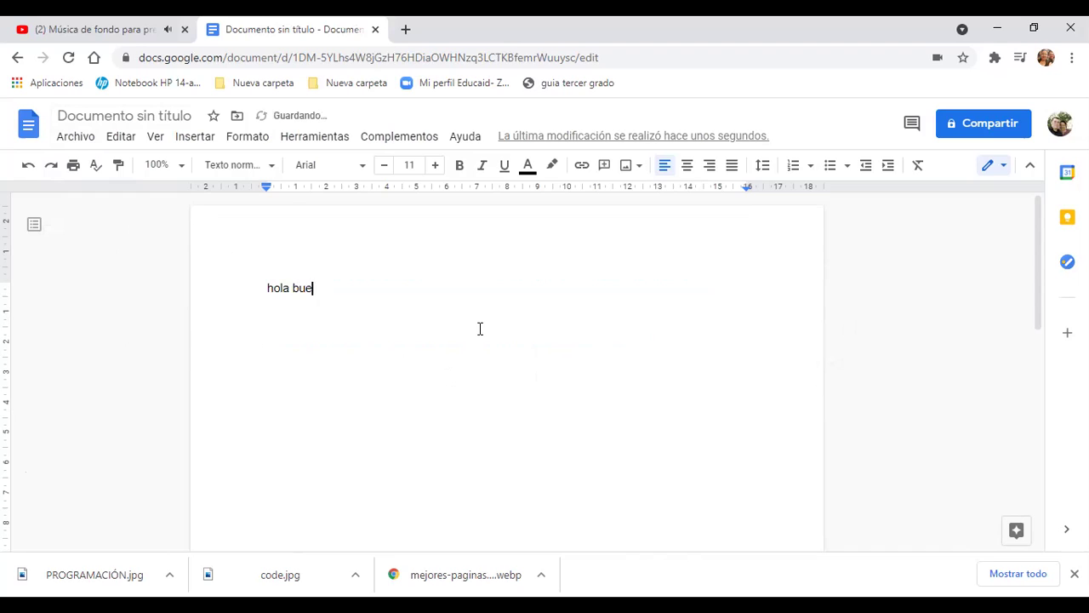
text(nas tardes,)
triple_click(270, 291)
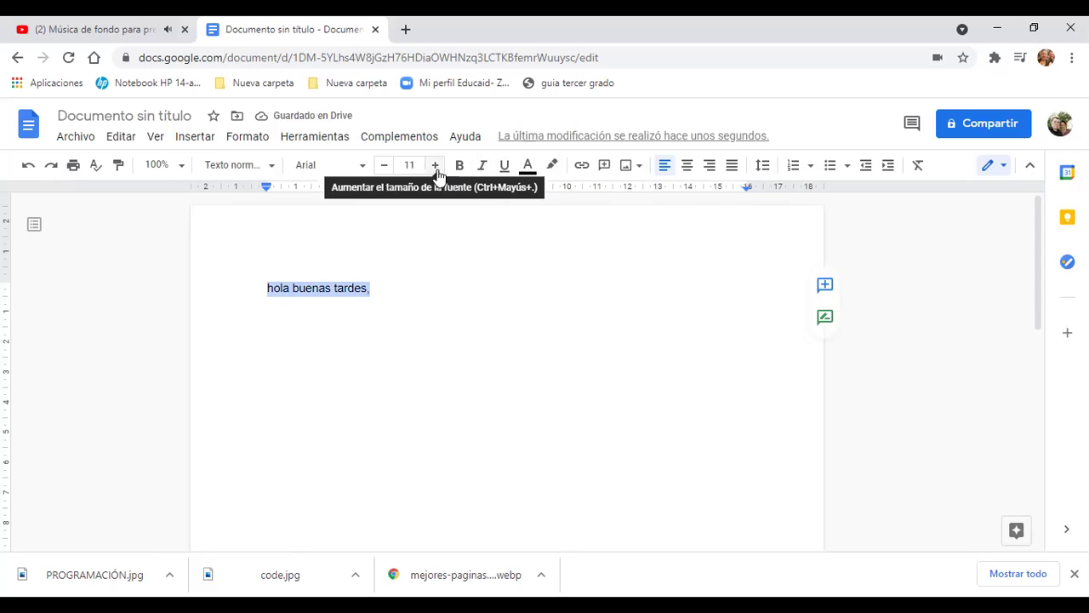
click(358, 177)
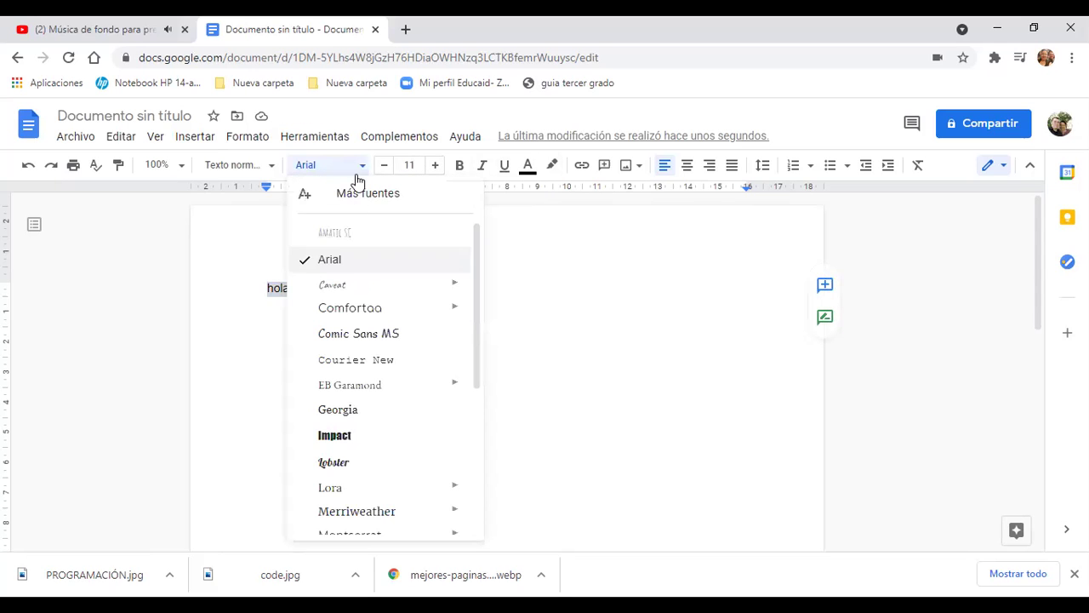
click(366, 286)
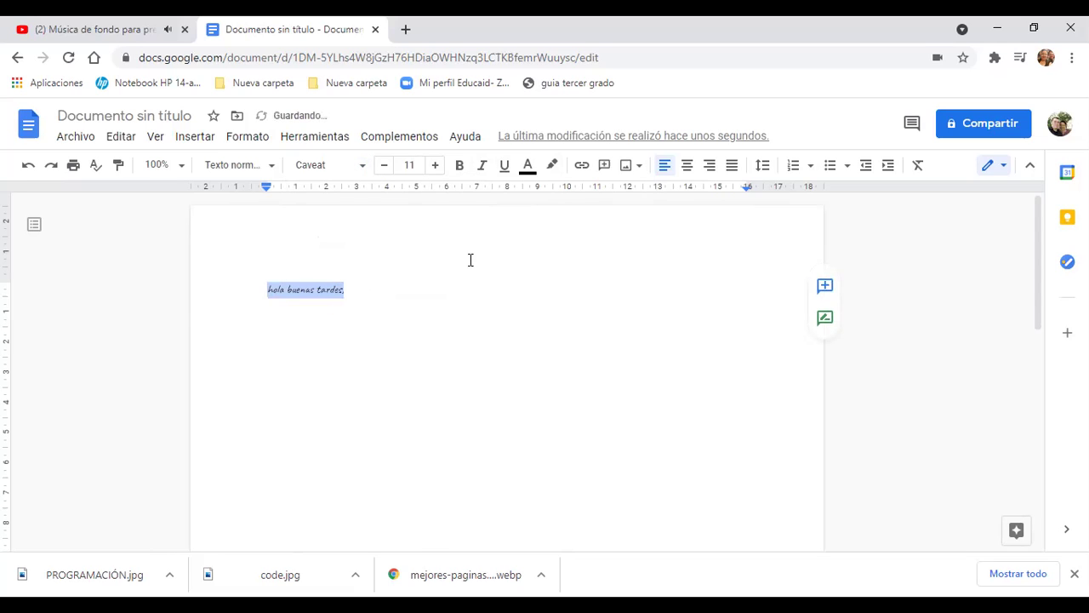
click(436, 167)
click(435, 166)
click(436, 167)
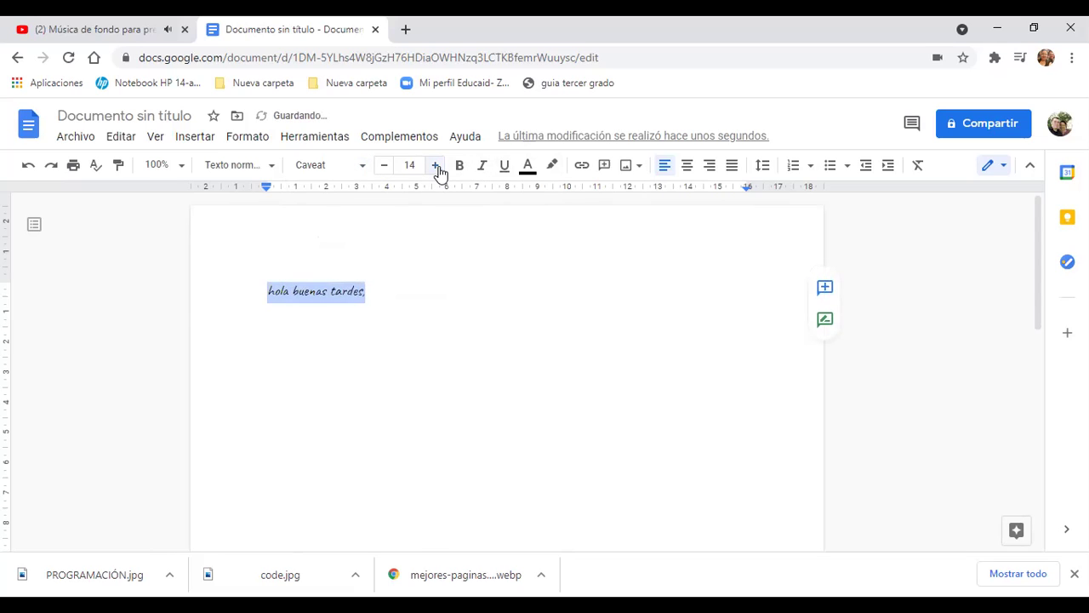
- Colour the greeting "hola buenas tardes," blue and make it bold
click(528, 168)
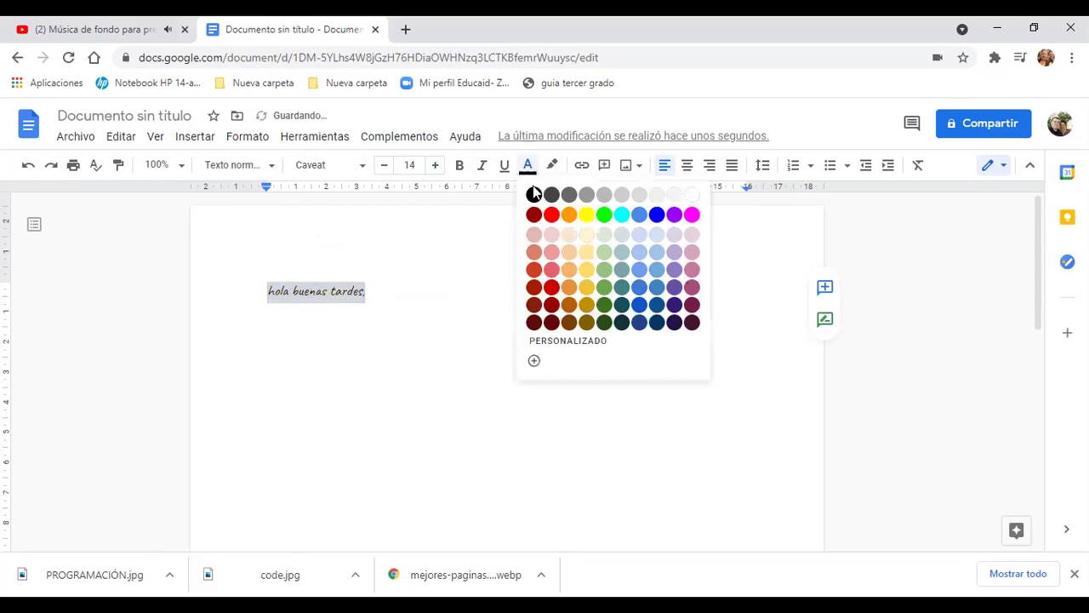
click(657, 218)
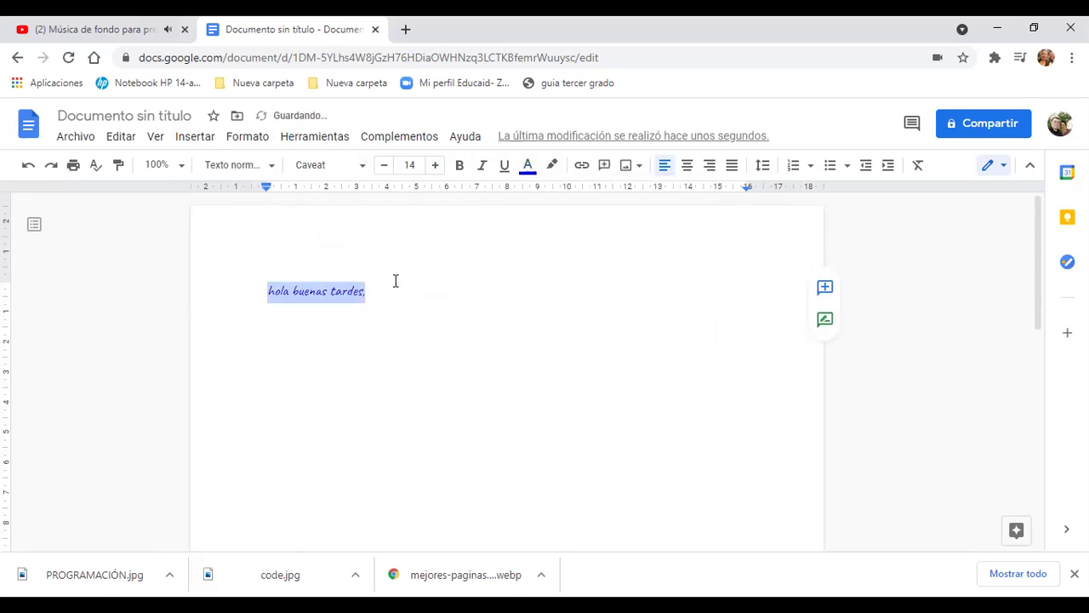
click(460, 165)
click(419, 294)
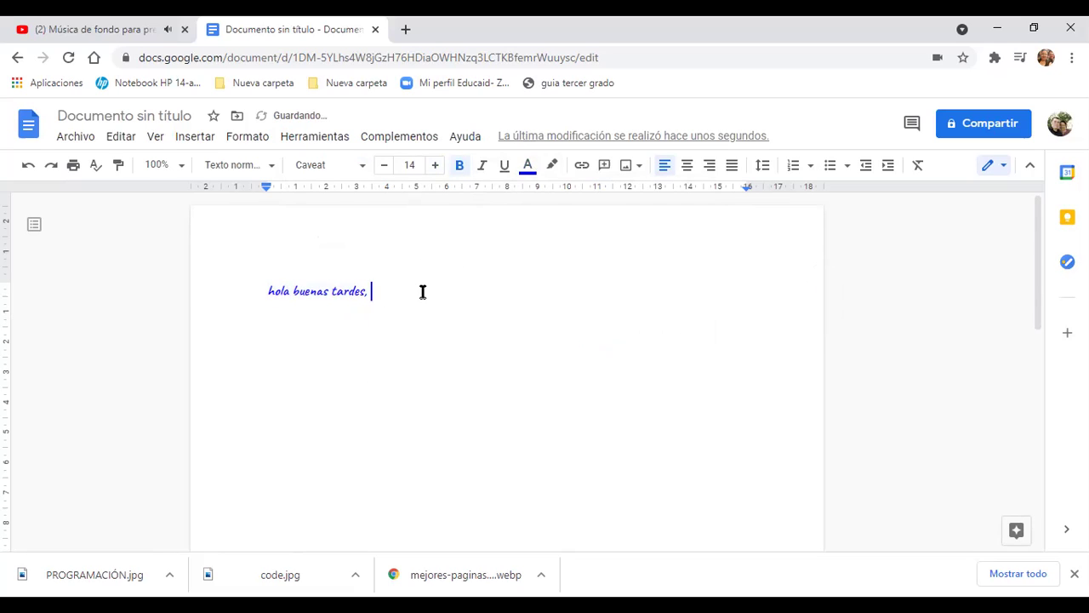
- Continue the greeting line with "Jovens del Complejo Educativo Canton Los Planes"
text(Jo)
text(vnes)
key(BackSpace)
key(BackSpace)
key(BackSpace)
key(BackSpace)
text(vens del )
text(CVa)
key(BackSpace)
text(omplejo Educt)
key(BackSpace)
text(ativo)
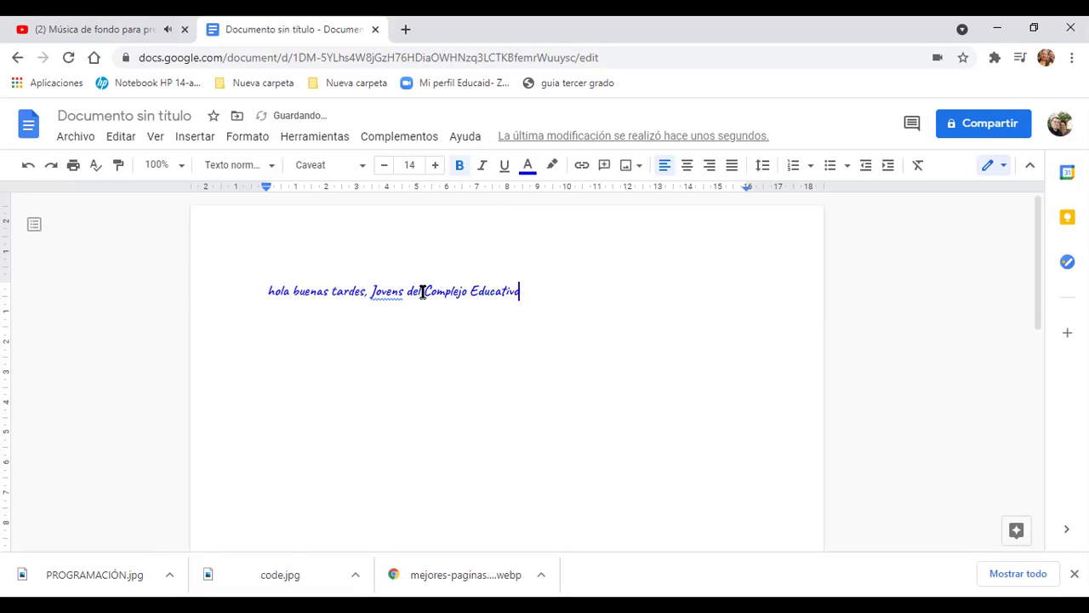
text( Carton Los Planes)
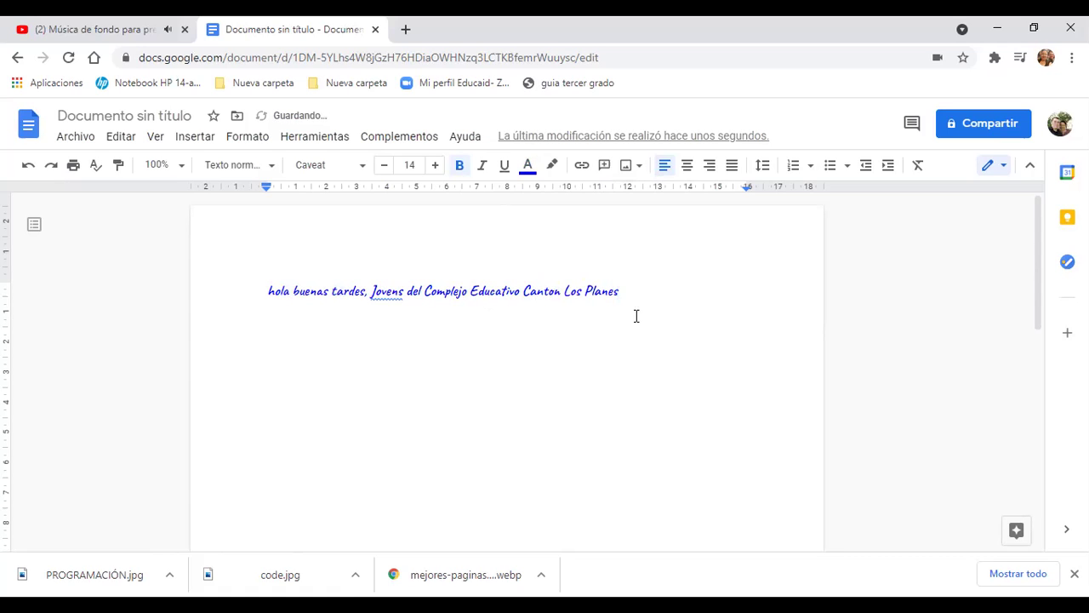
- Correct the word "Jovens" in the greeting line to "Jovenes"
shift+click(386, 296)
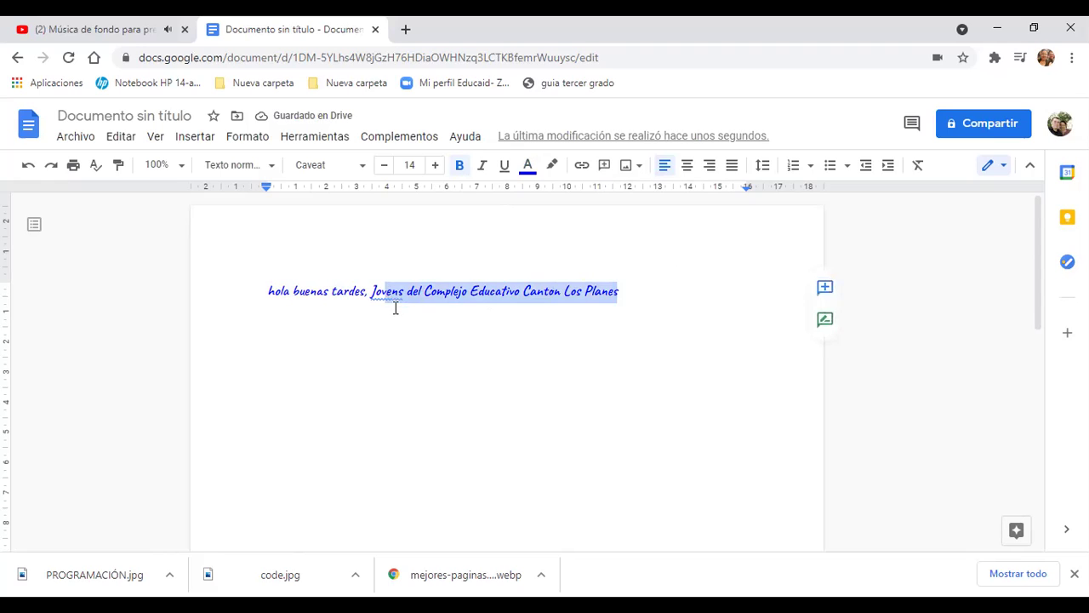
click(400, 293)
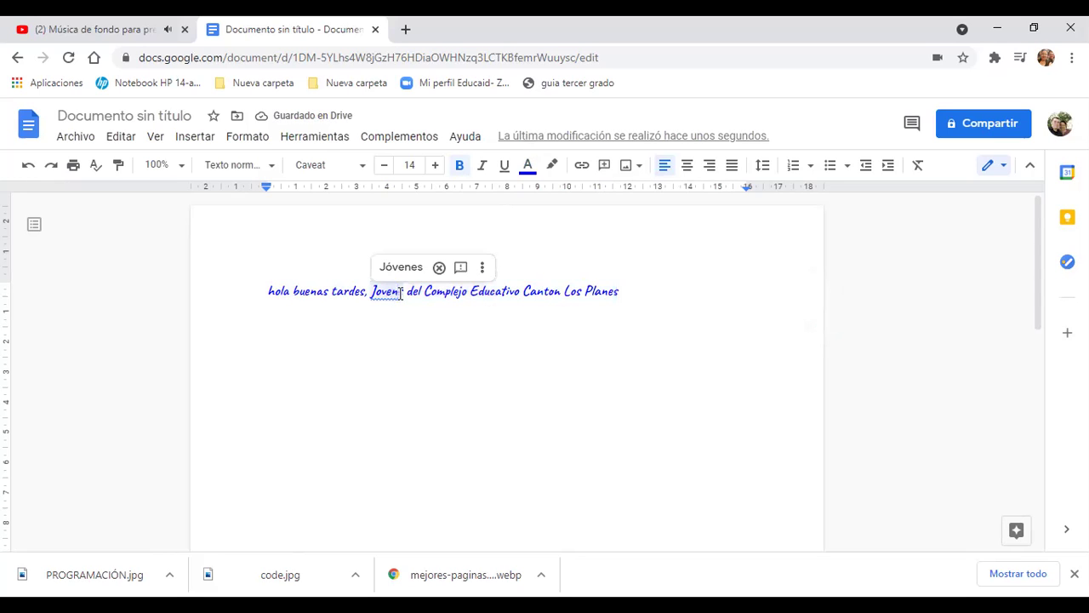
text(es)
- Format the phrase "Jovenes del Complejo Educativo Canton Los Planes" in the Pacifico font and colour it red
drag(627, 293, 369, 291)
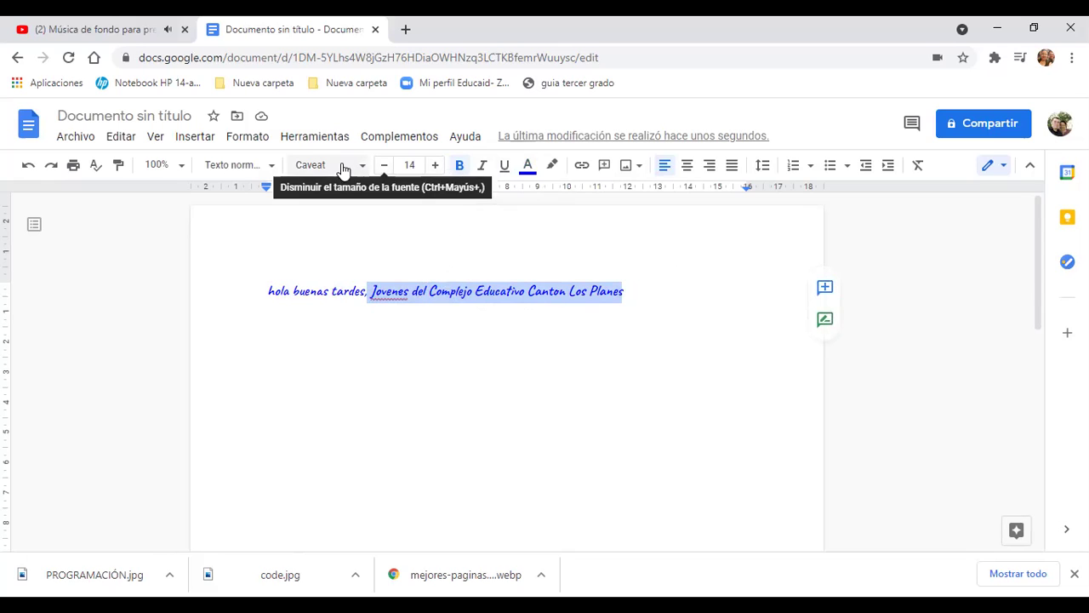
click(364, 171)
scroll(382, 338, down, 6)
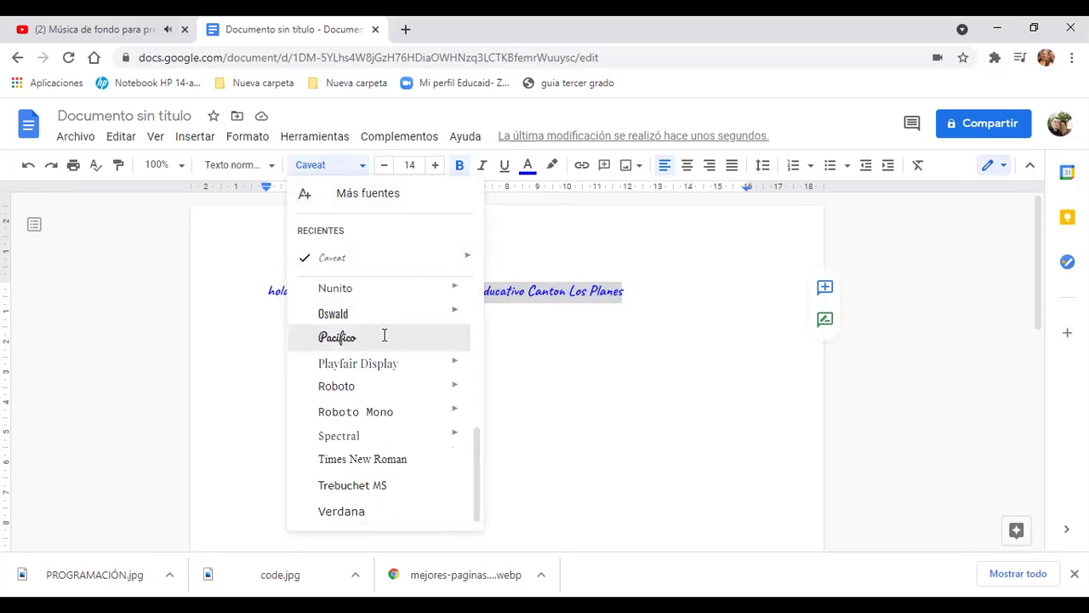
click(384, 338)
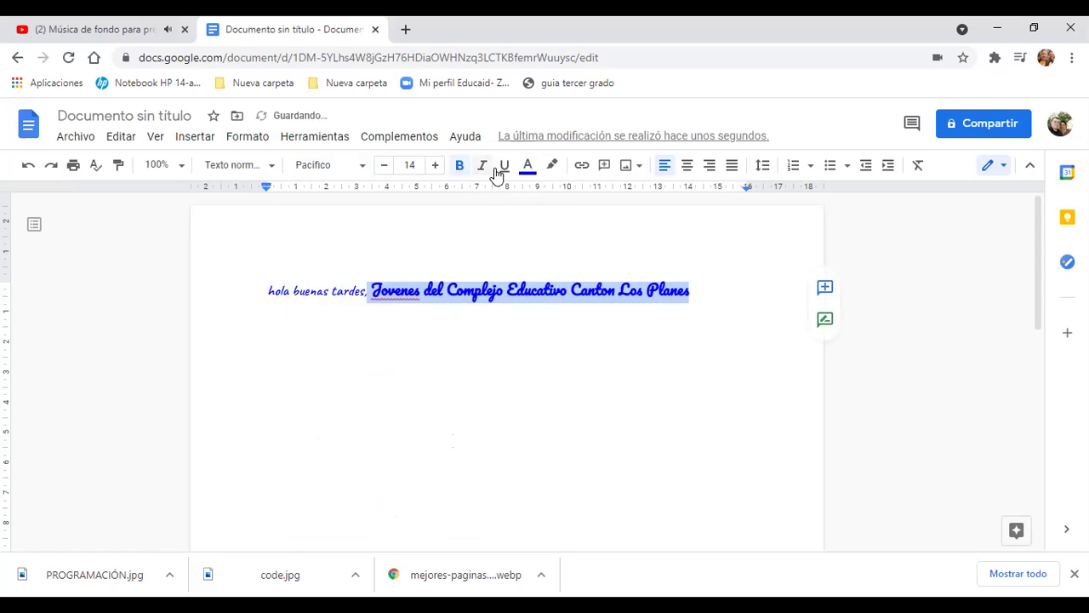
click(534, 176)
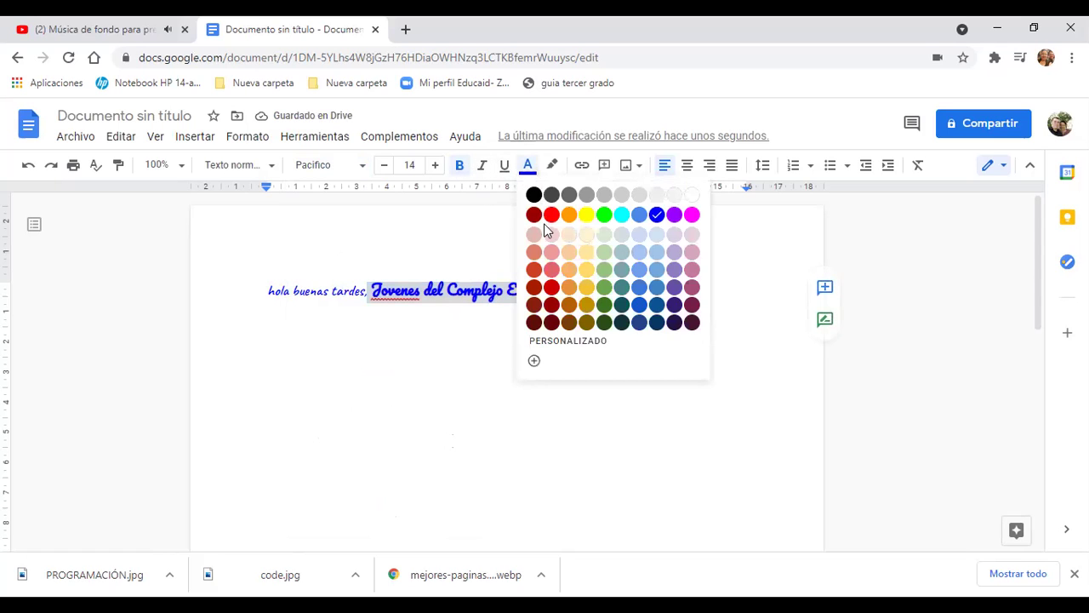
click(549, 215)
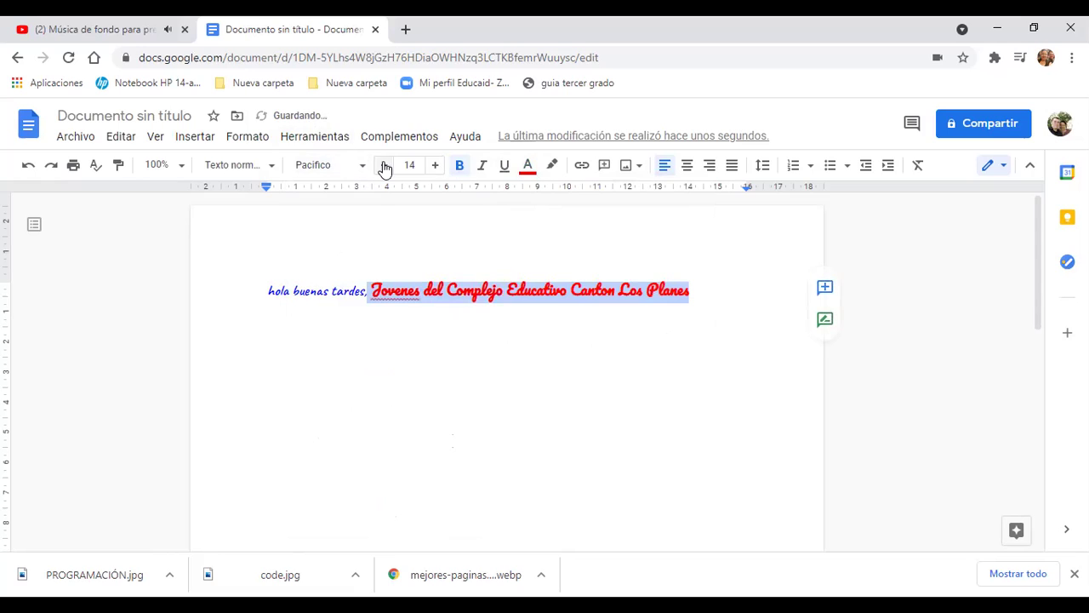
click(723, 312)
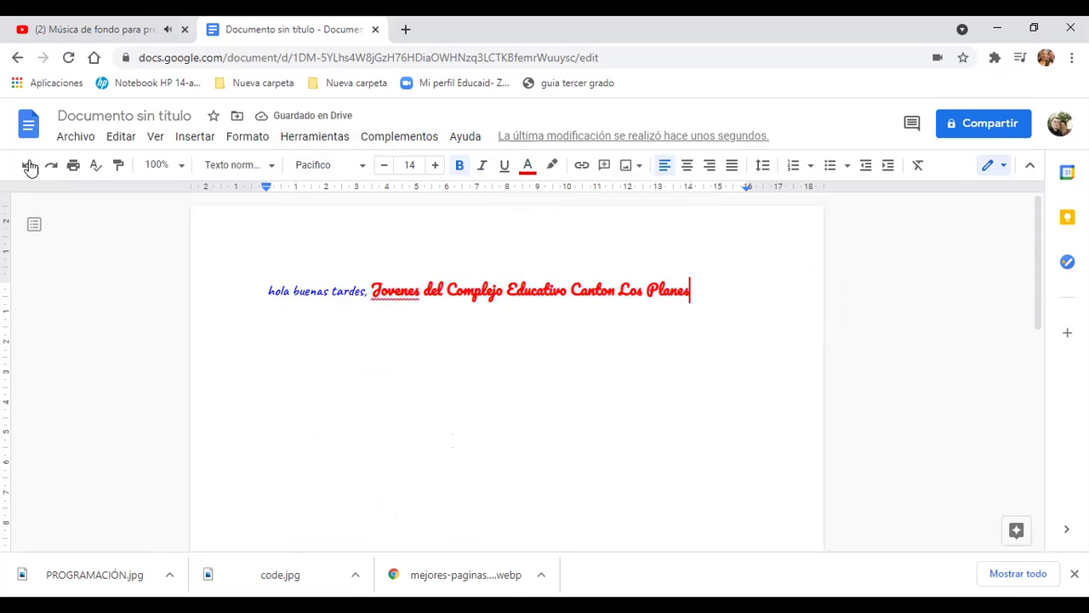
click(71, 145)
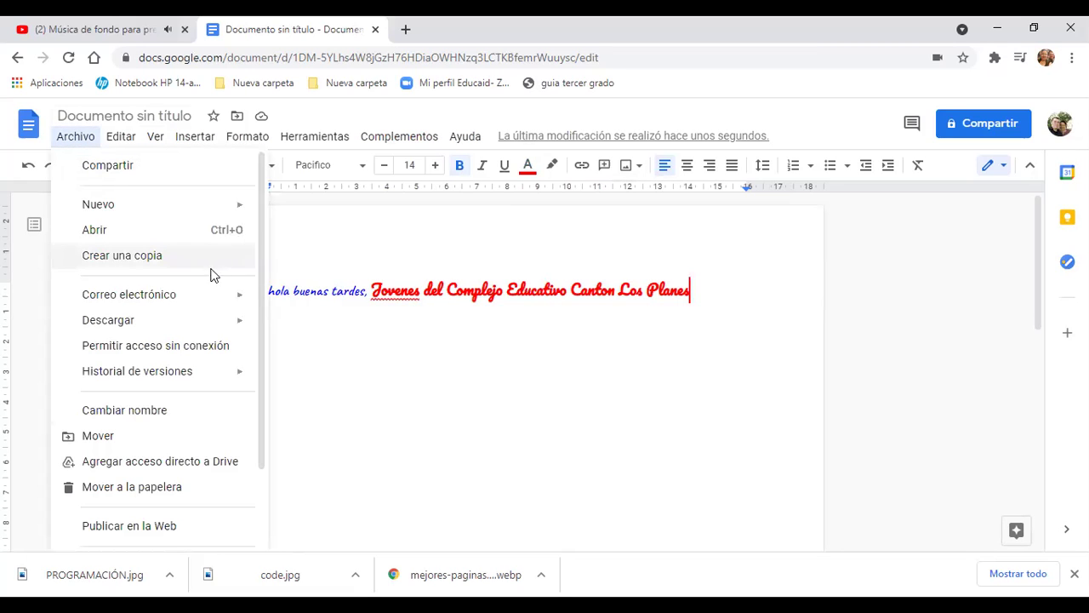
mouse_move(139, 382)
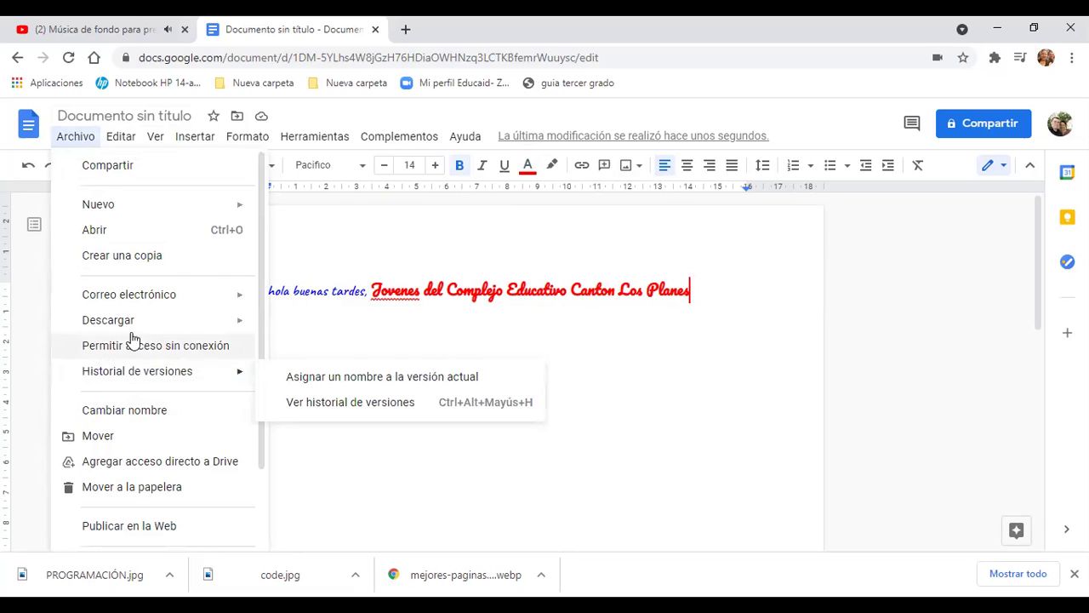
mouse_move(168, 305)
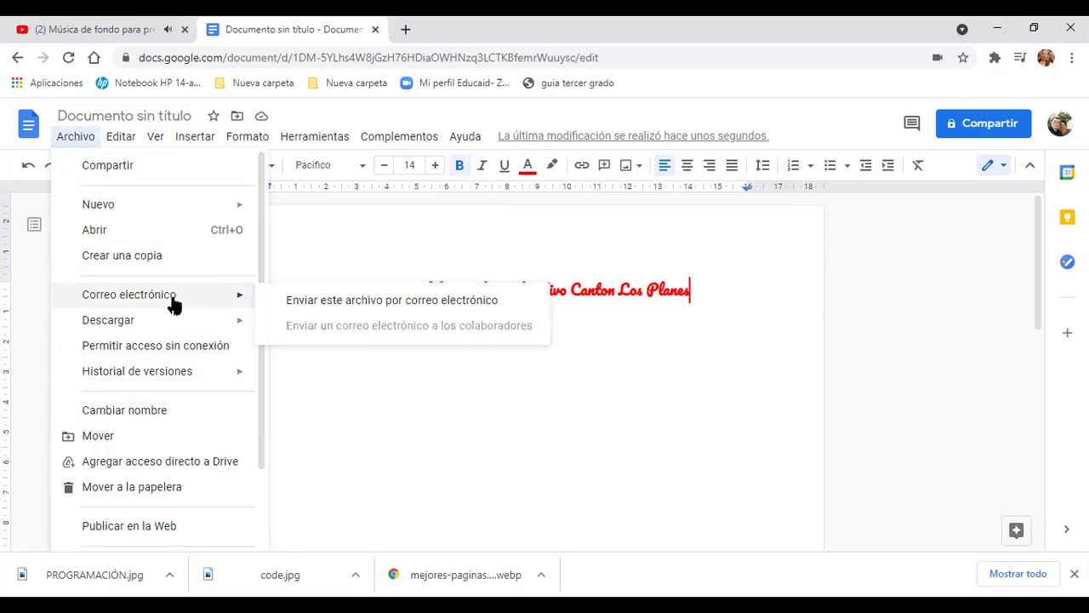
mouse_move(162, 212)
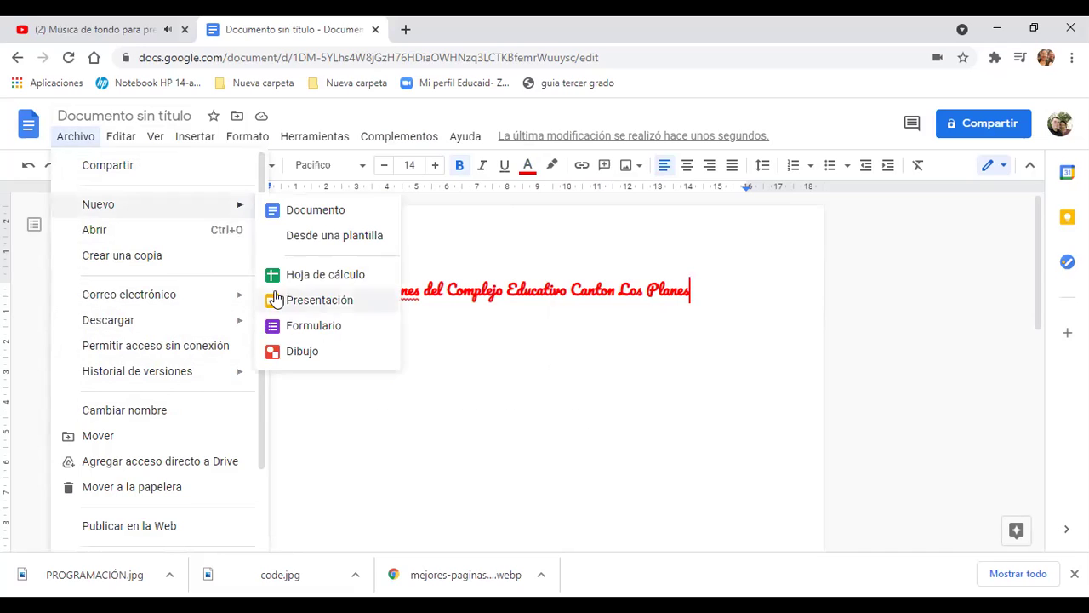
click(601, 418)
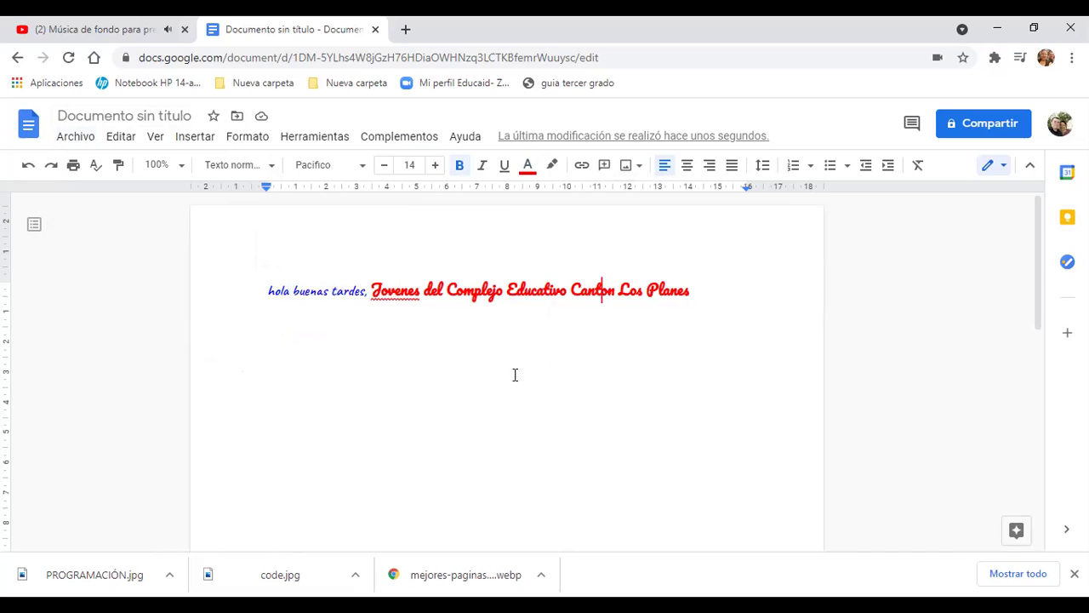
- Replace the misspelled word "Jovenes" with the suggested spelling "Jóvenes"
right_click(398, 290)
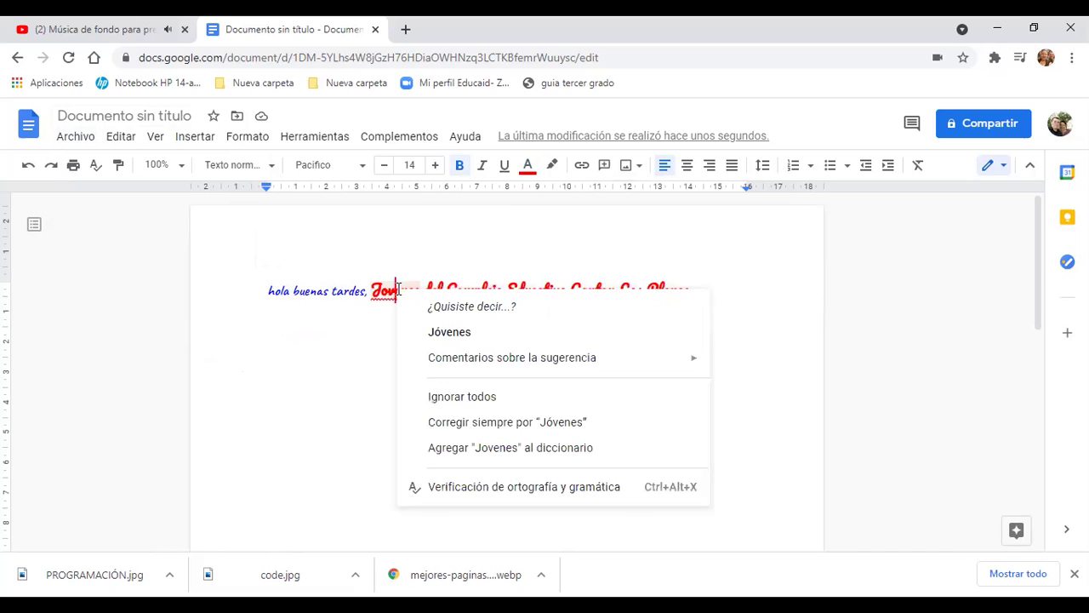
click(471, 333)
double_click(722, 304)
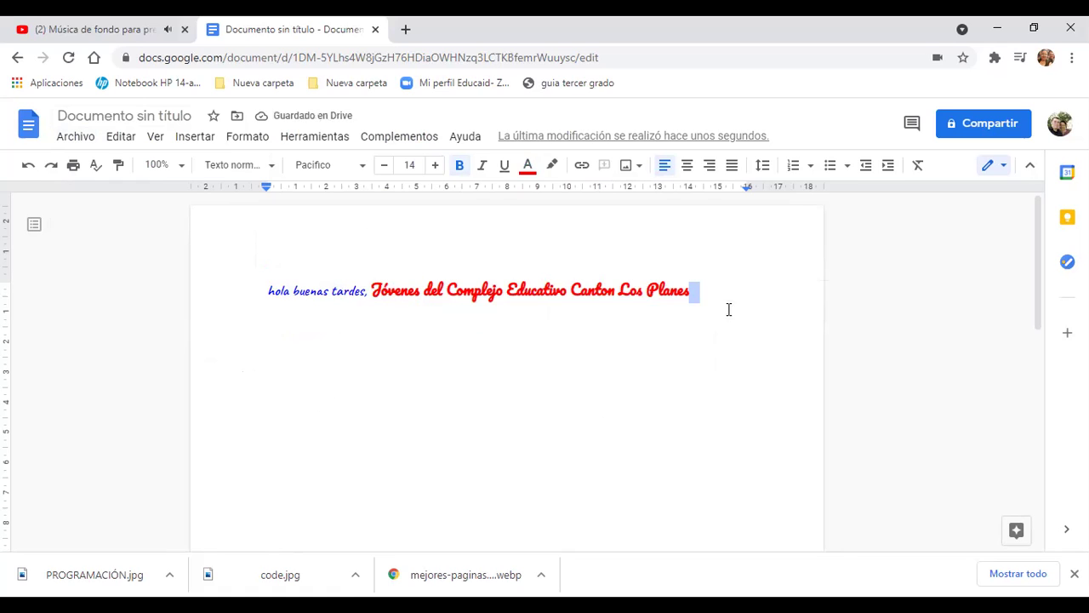
- Look through the commands for text and paragraph formatting, page layout, document tools and add-ons
click(242, 143)
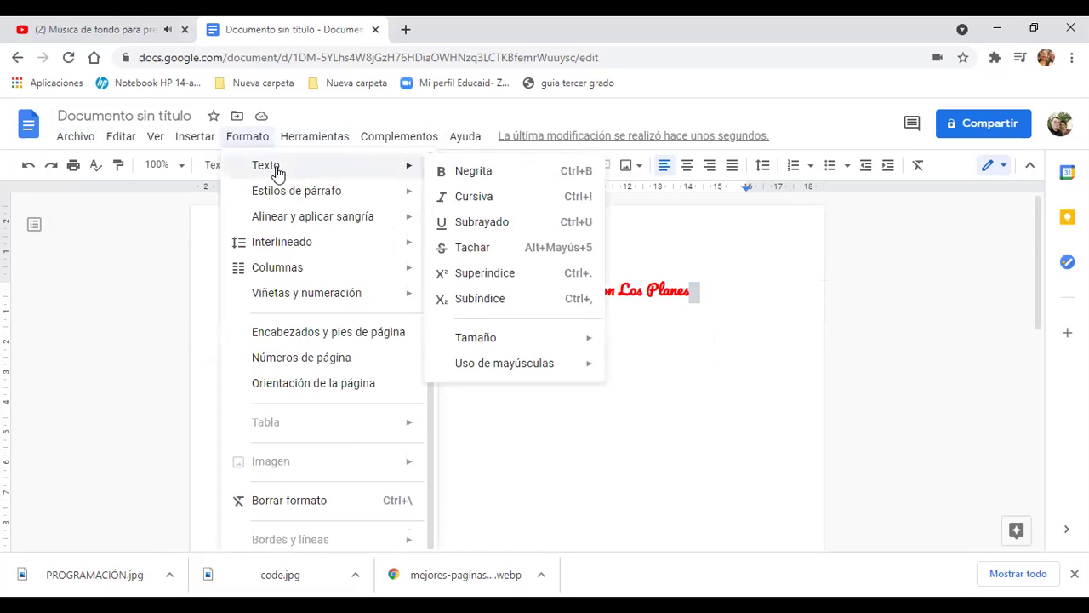
mouse_move(282, 195)
mouse_move(291, 216)
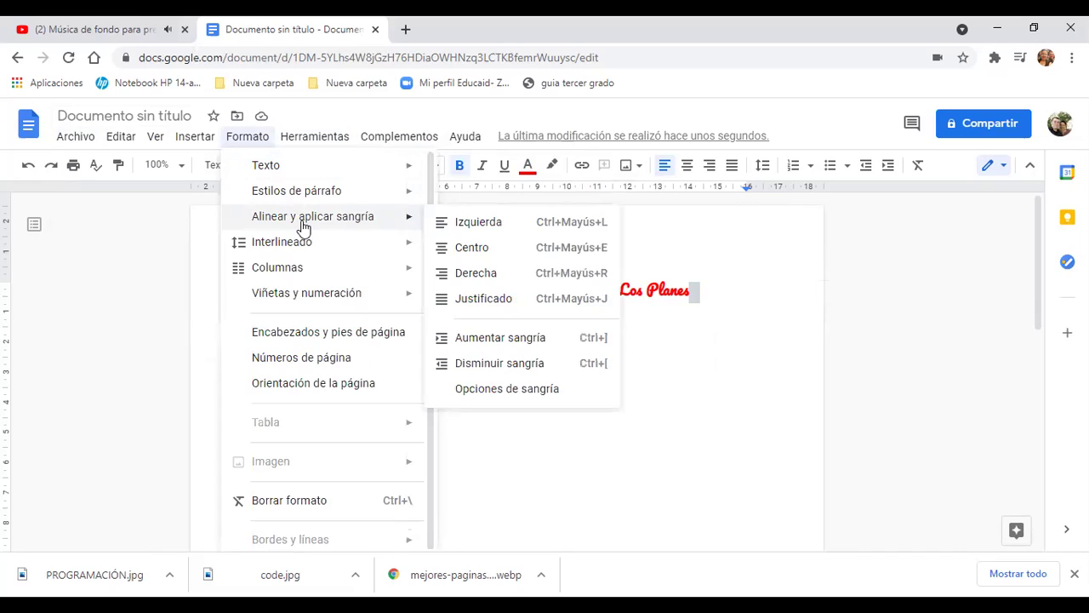
mouse_move(300, 246)
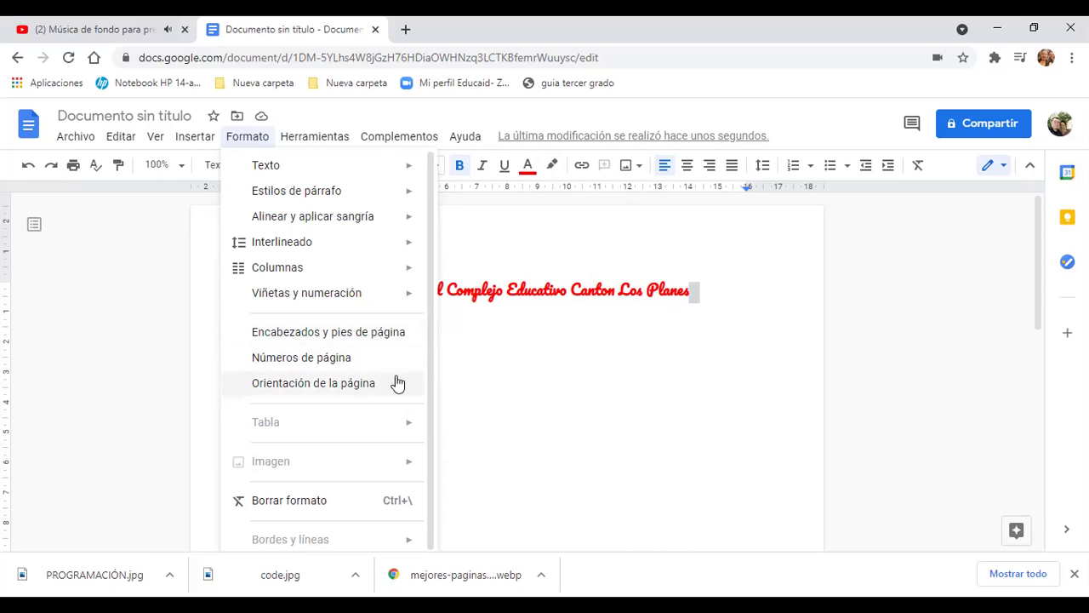
scroll(379, 385, down, 1)
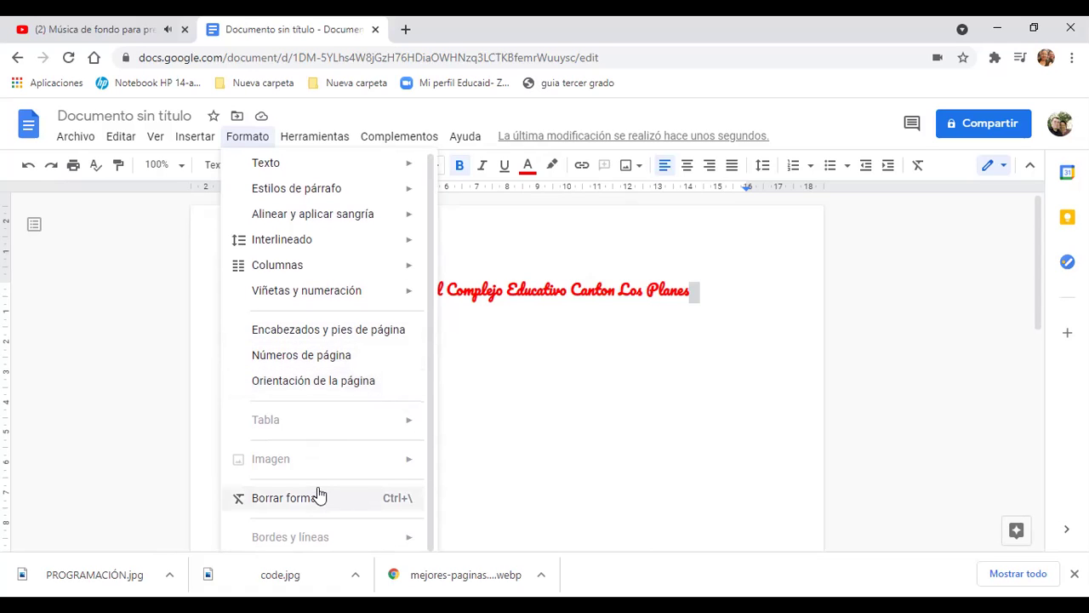
scroll(761, 384, down, 5)
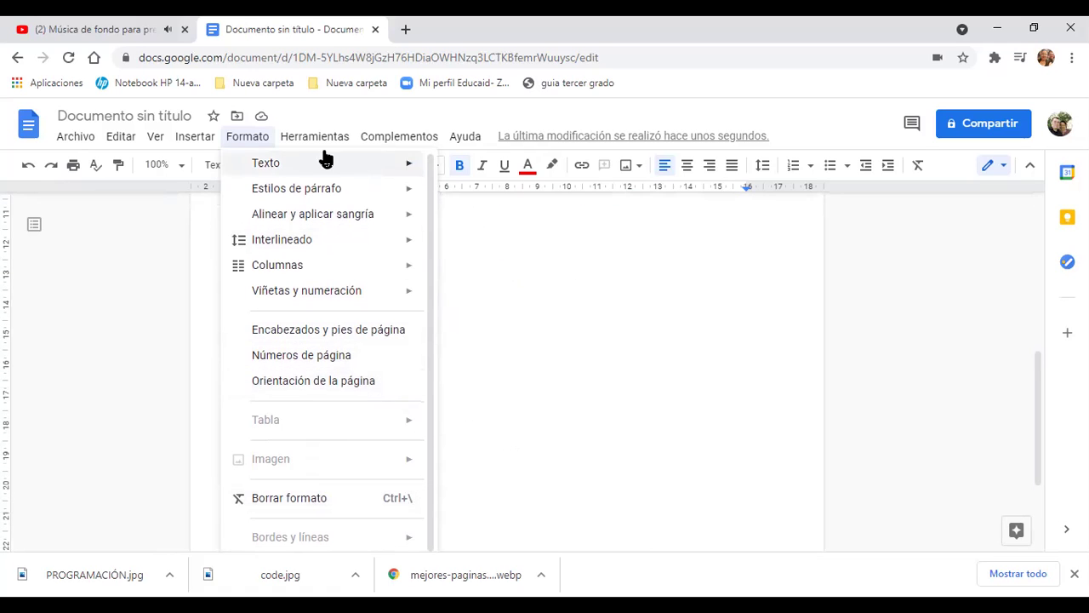
mouse_move(310, 141)
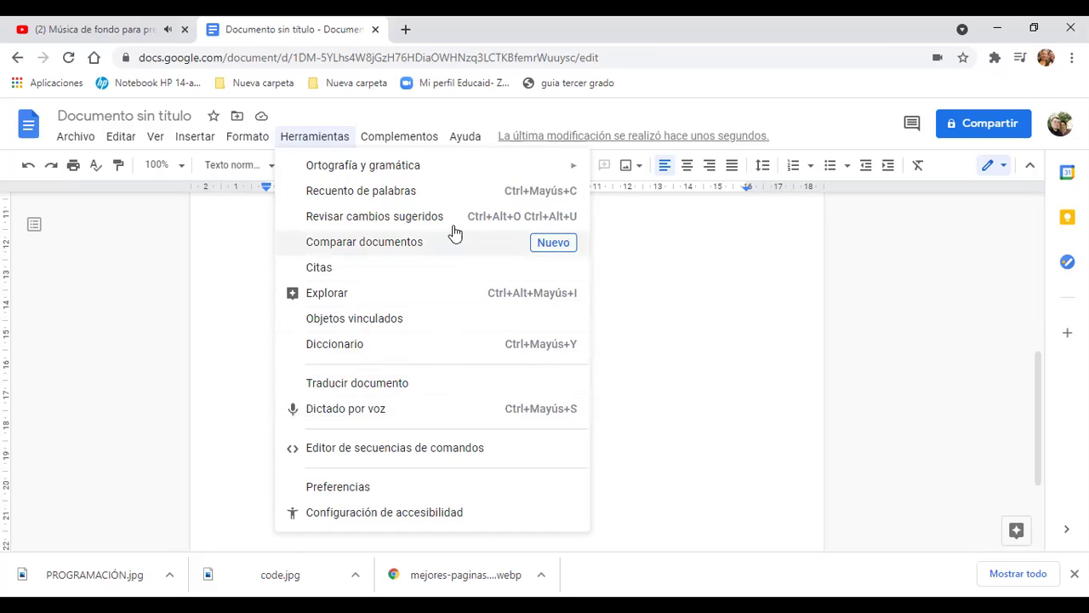
mouse_move(400, 143)
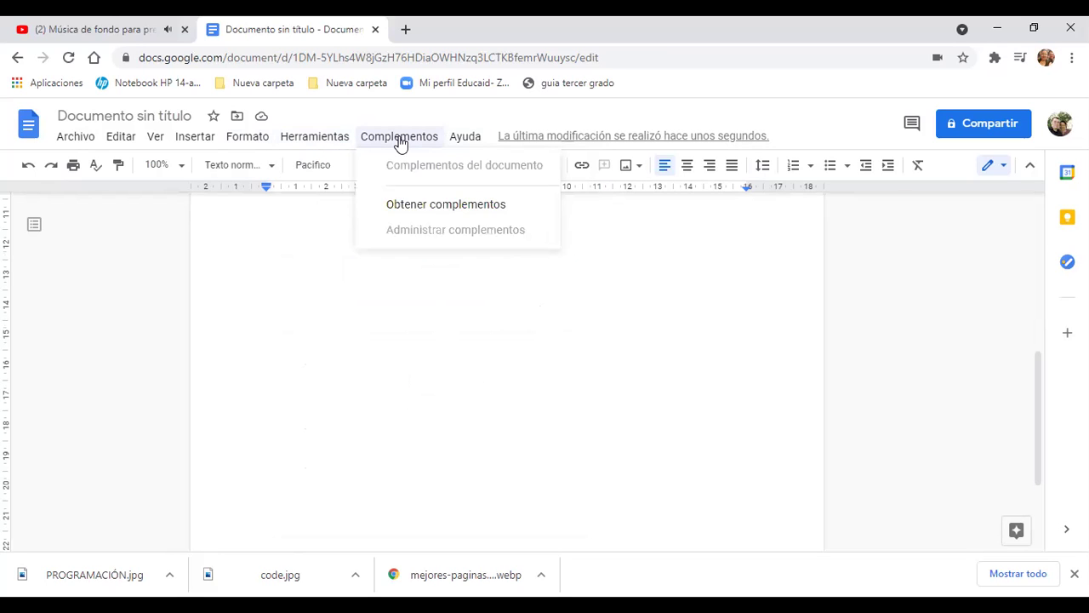
scroll(644, 263, up, 5)
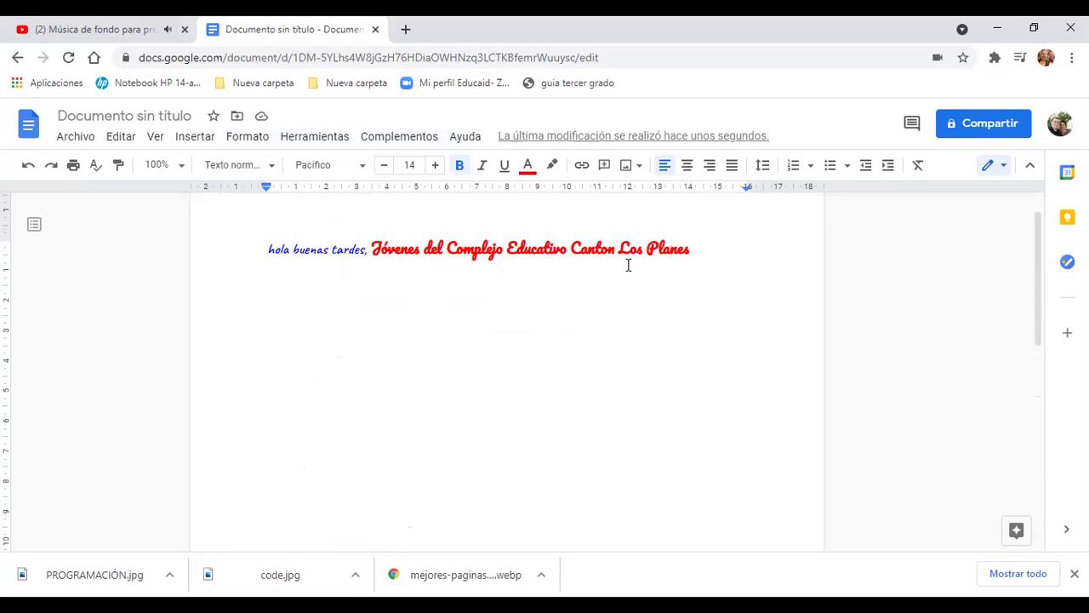
- View the document's sharing options, skipping the request to name it, and close them without adding anyone
click(984, 136)
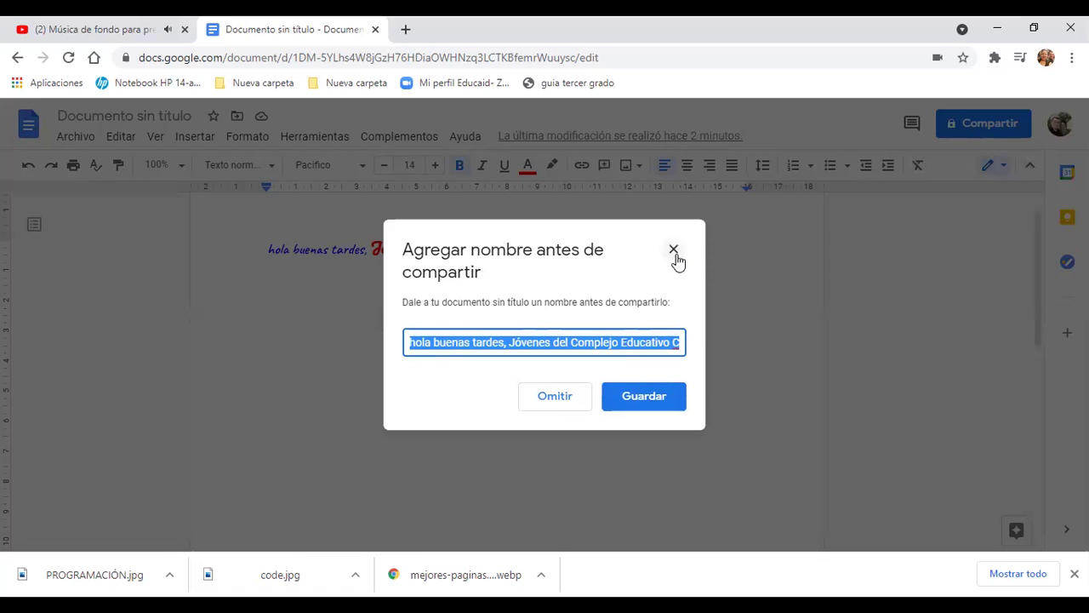
click(572, 407)
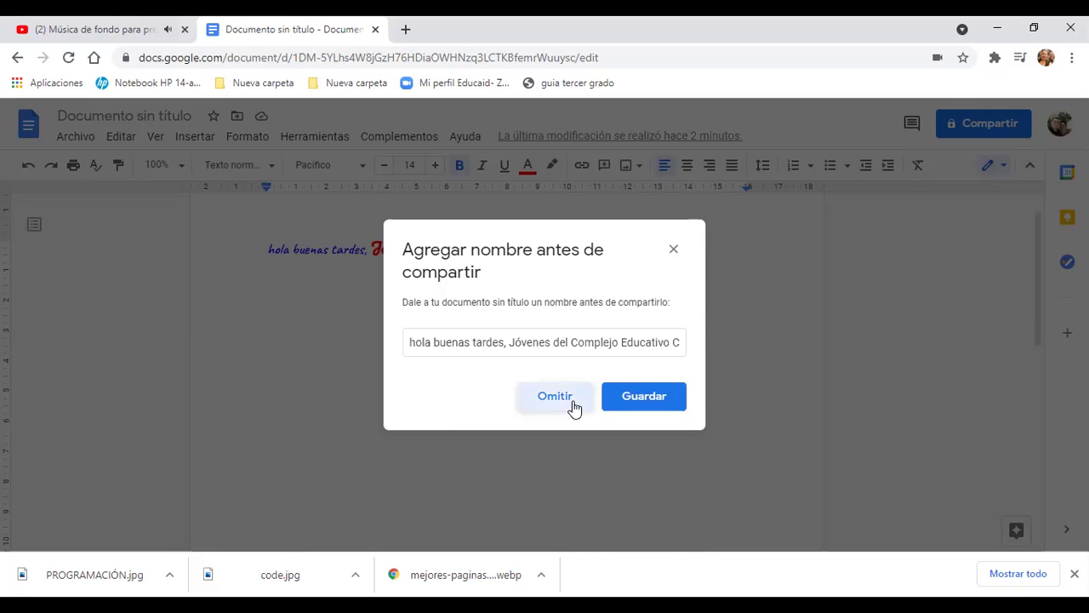
click(986, 123)
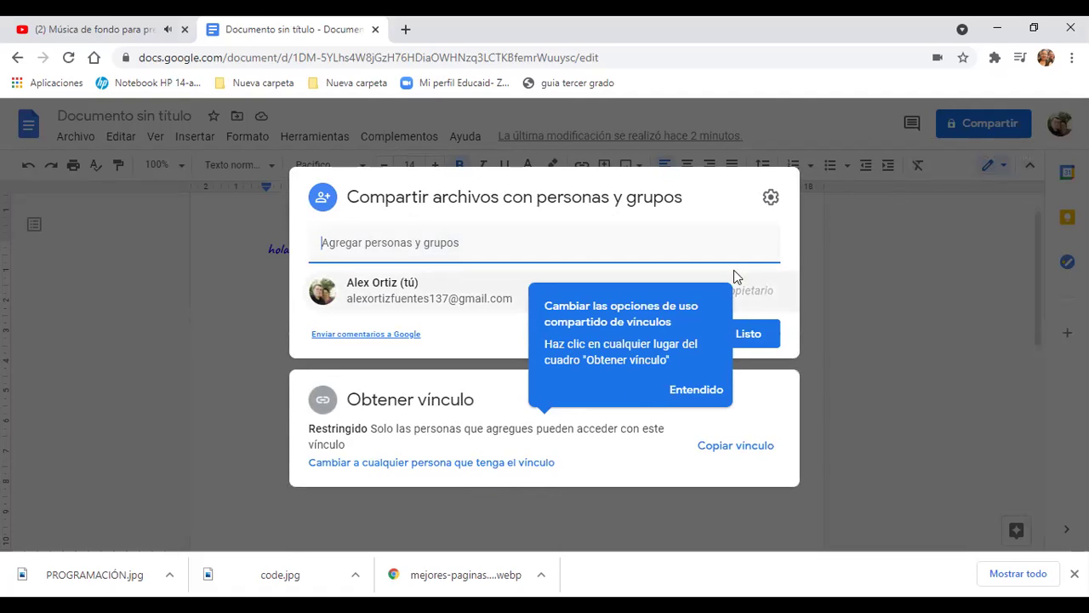
click(855, 451)
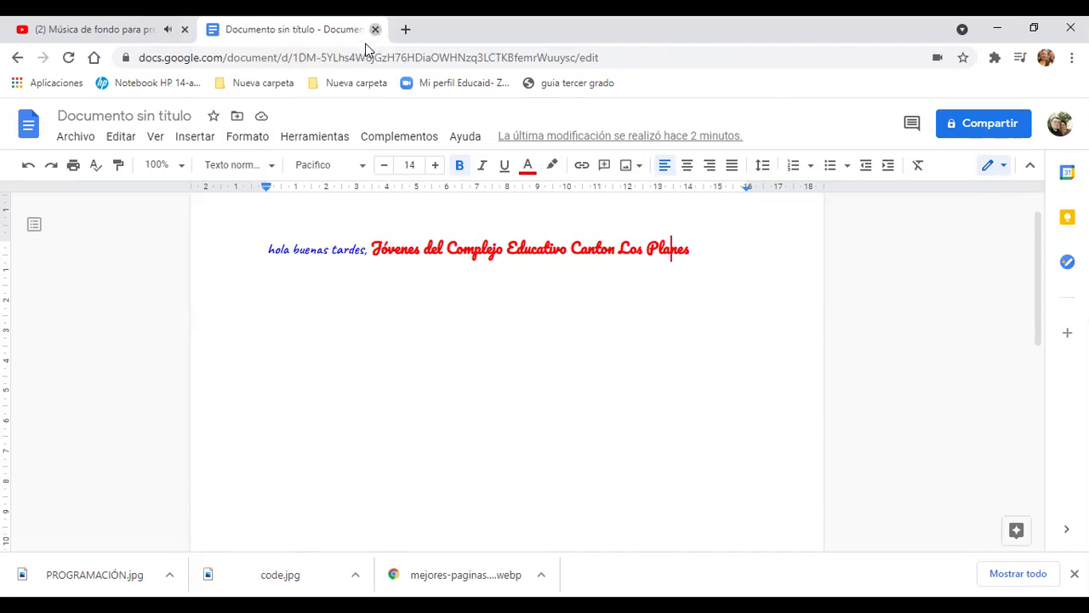
- Close the untitled document
click(375, 28)
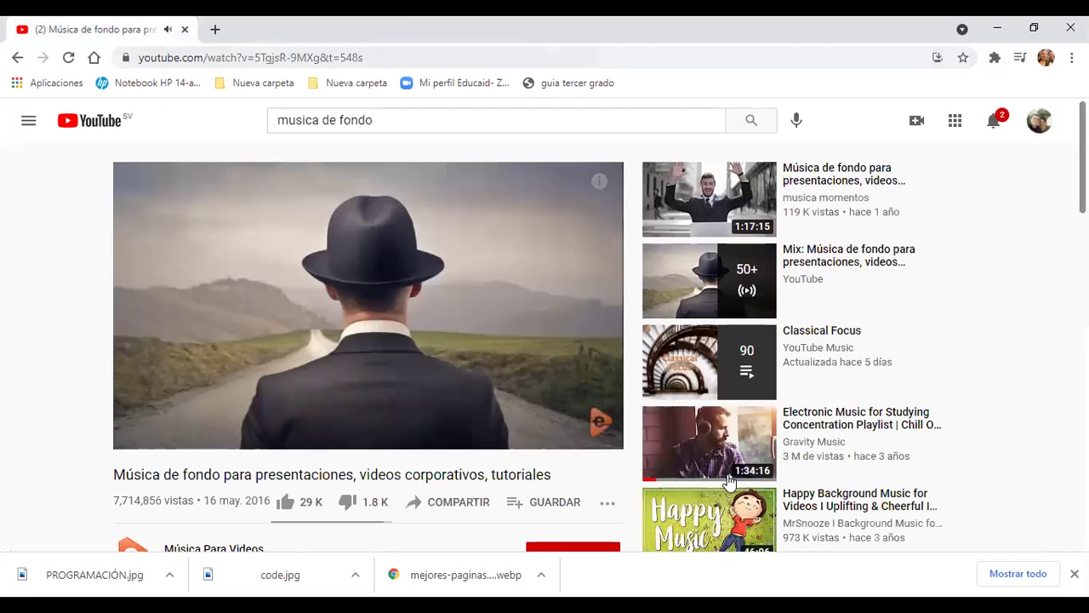